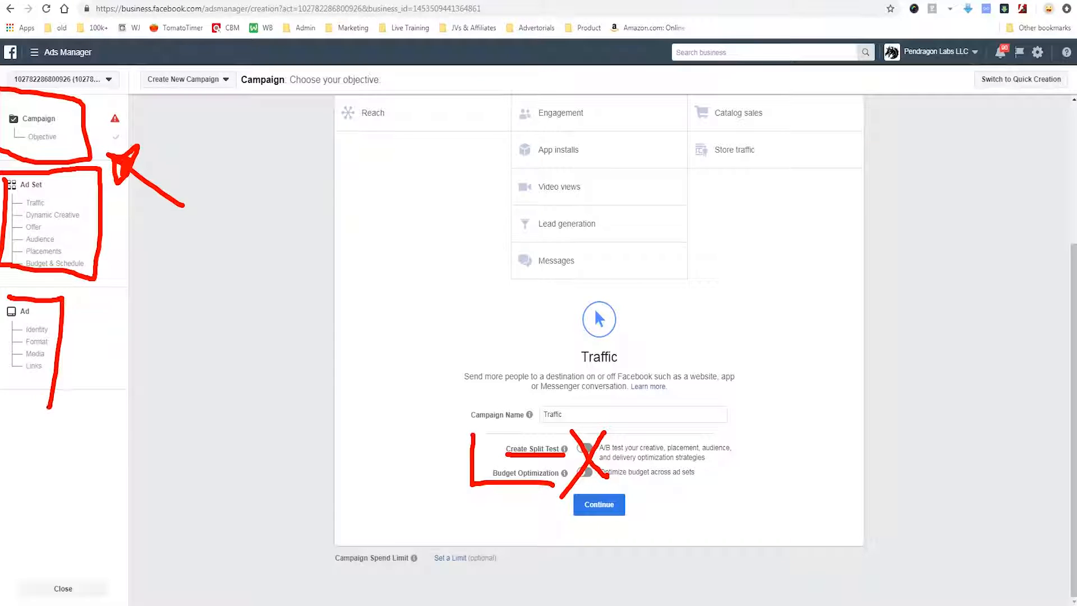
Name the campaign Traffic DEMO with a $100.00 spend limit and continue to its ad set setup.
click(450, 558)
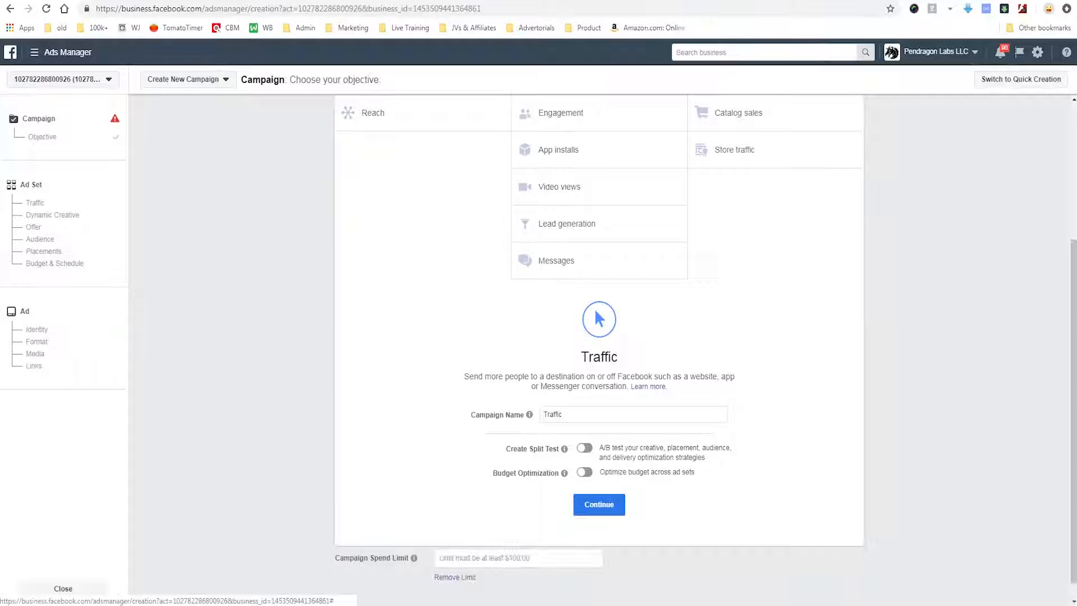
click(483, 559)
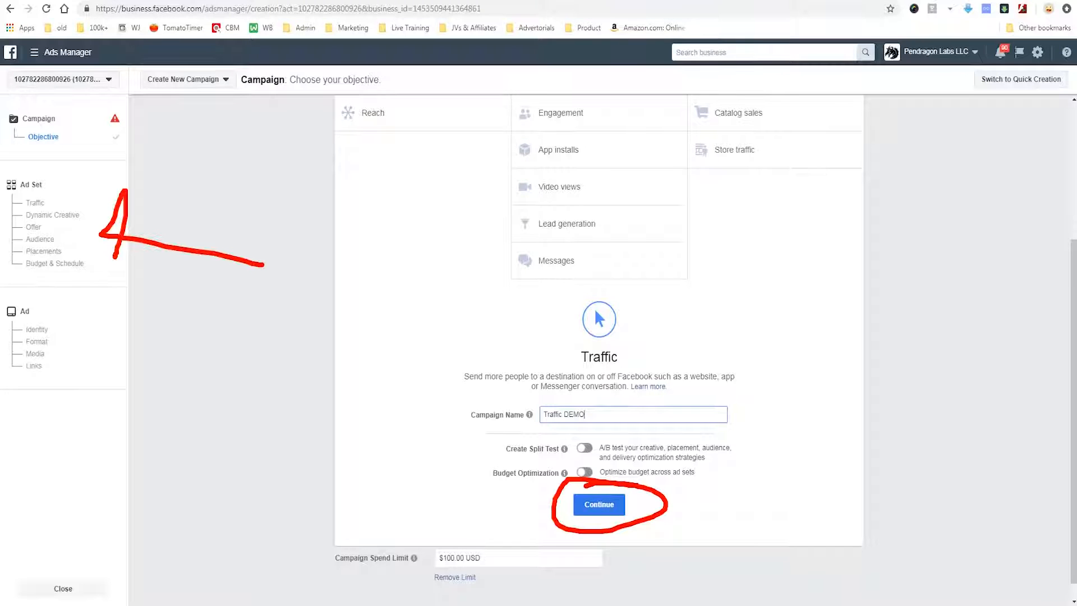
key(Escape)
click(599, 504)
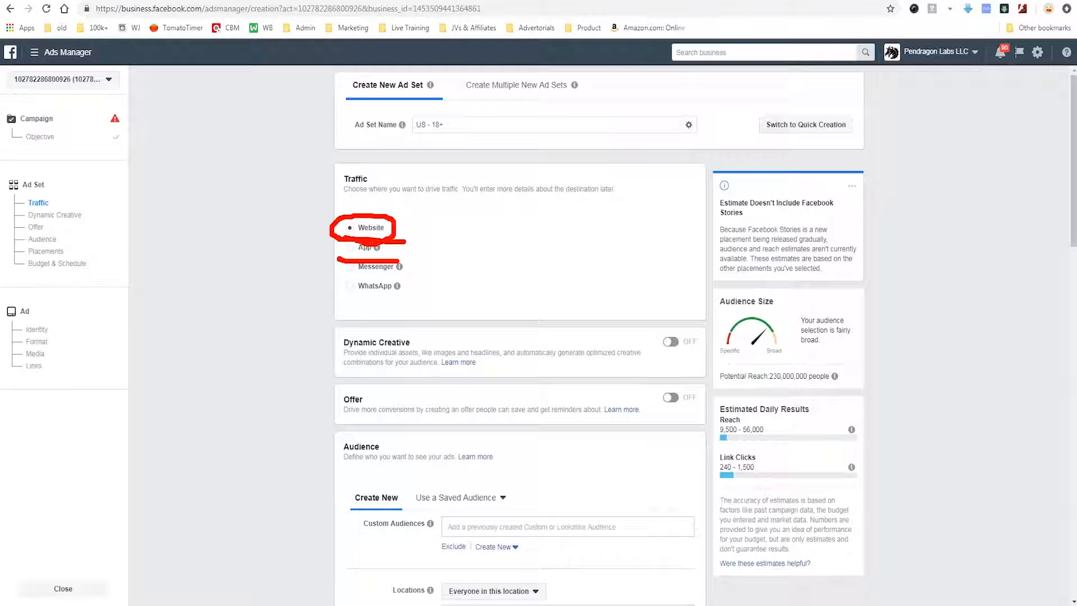
Add Canada as an included country in the ad set's audience locations alongside the United States.
mouse_move(396, 285)
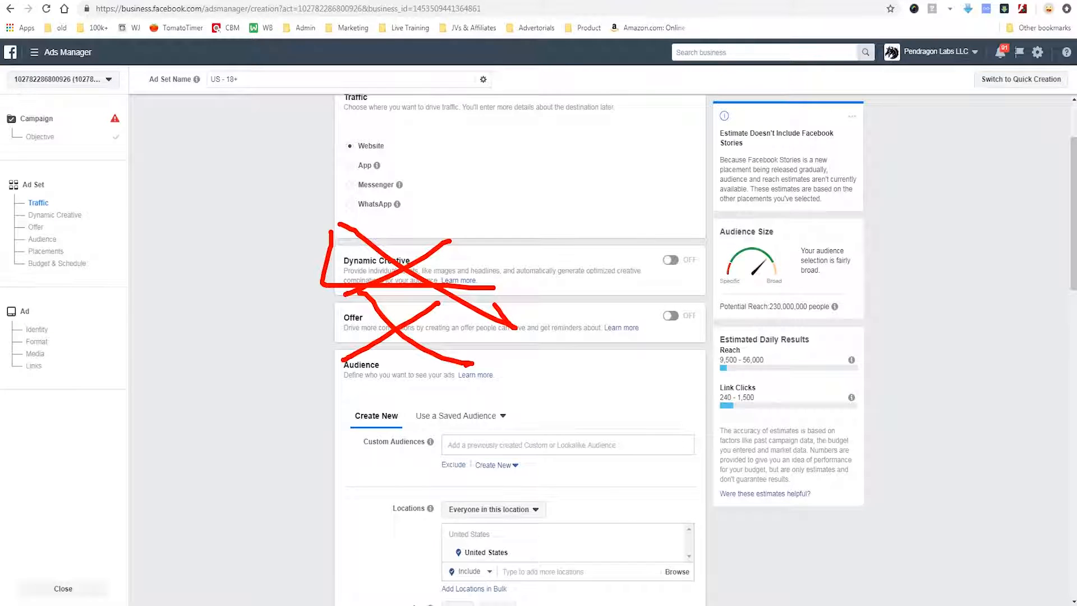
scroll(519, 348, down, 3)
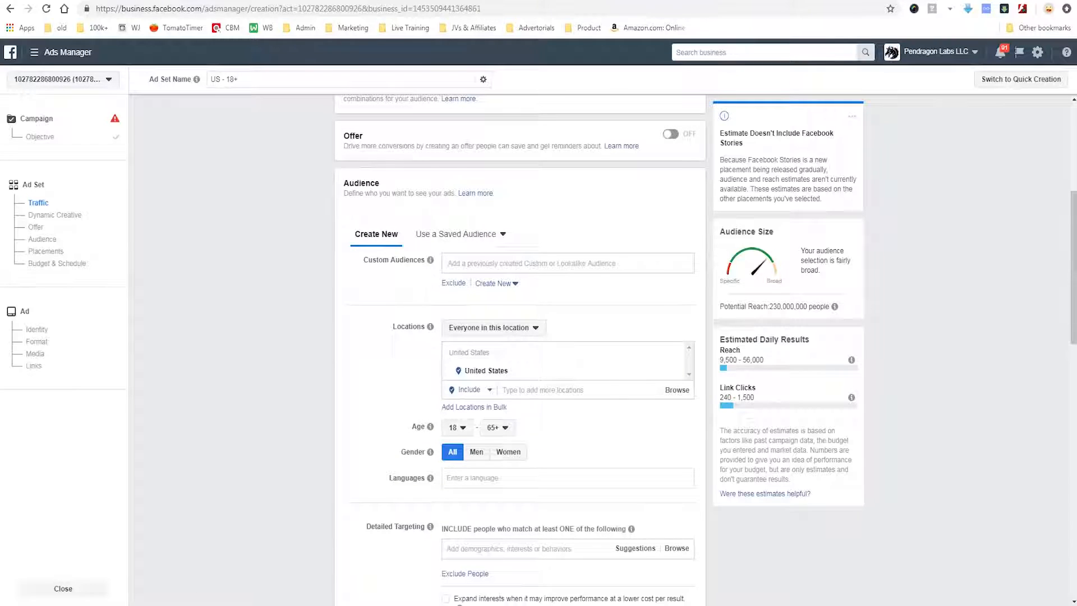
scroll(520, 347, down, 1)
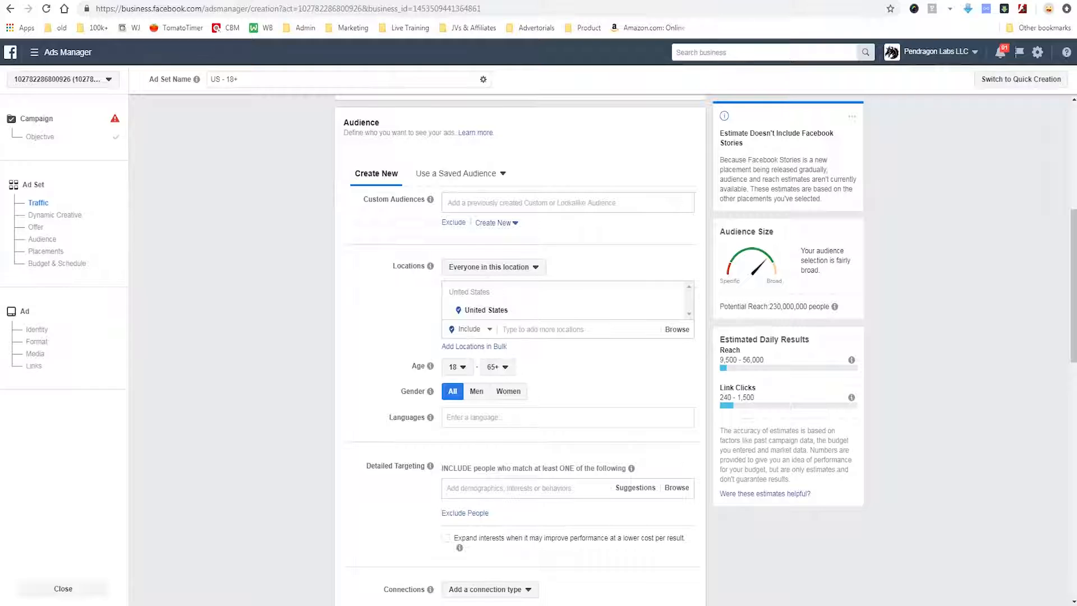
click(542, 329)
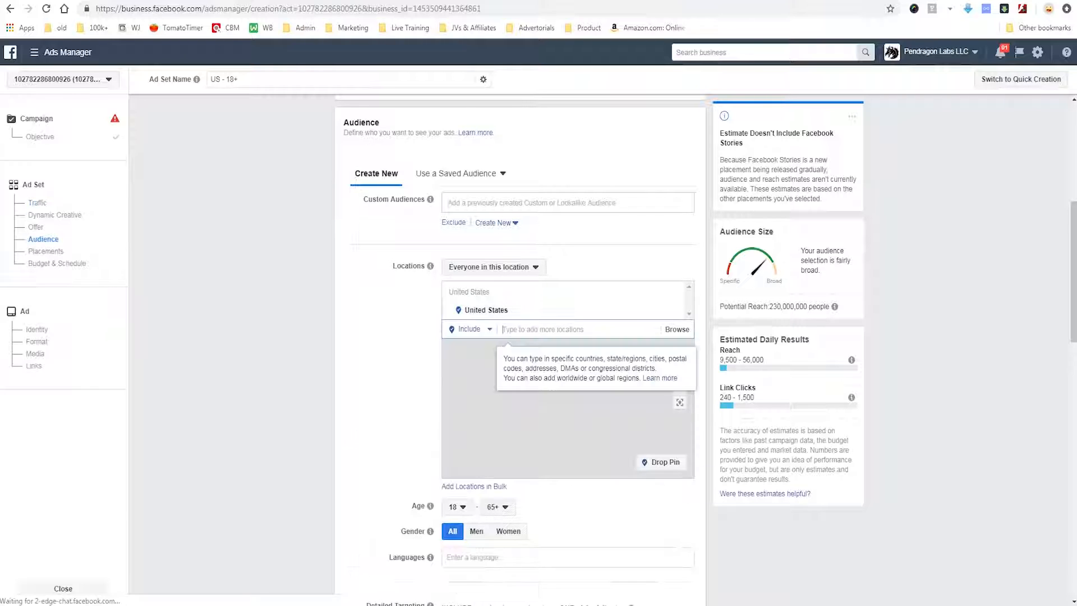
text(canada)
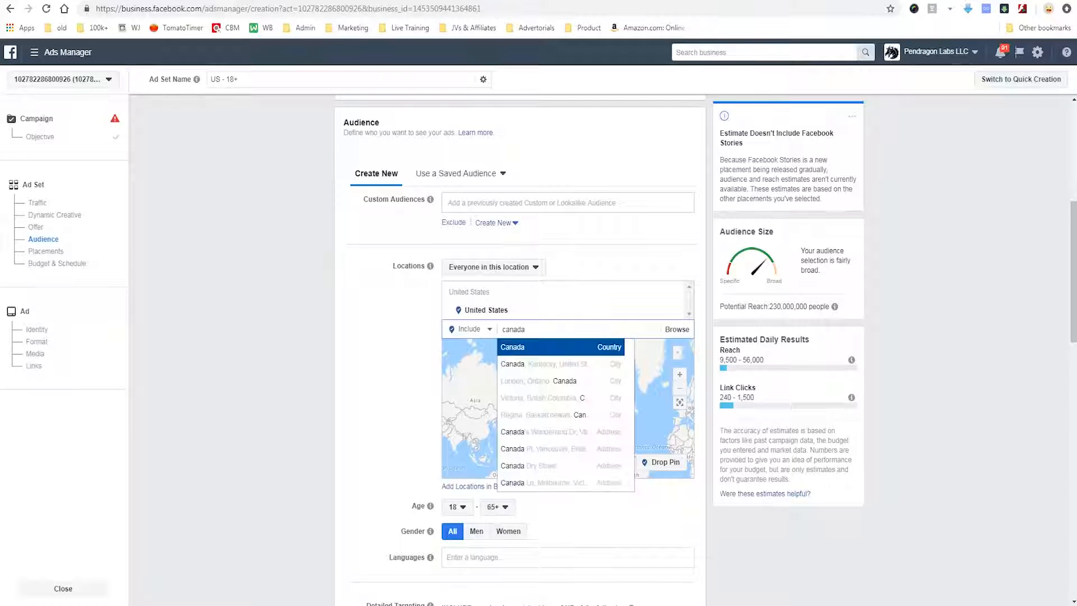
key(Return)
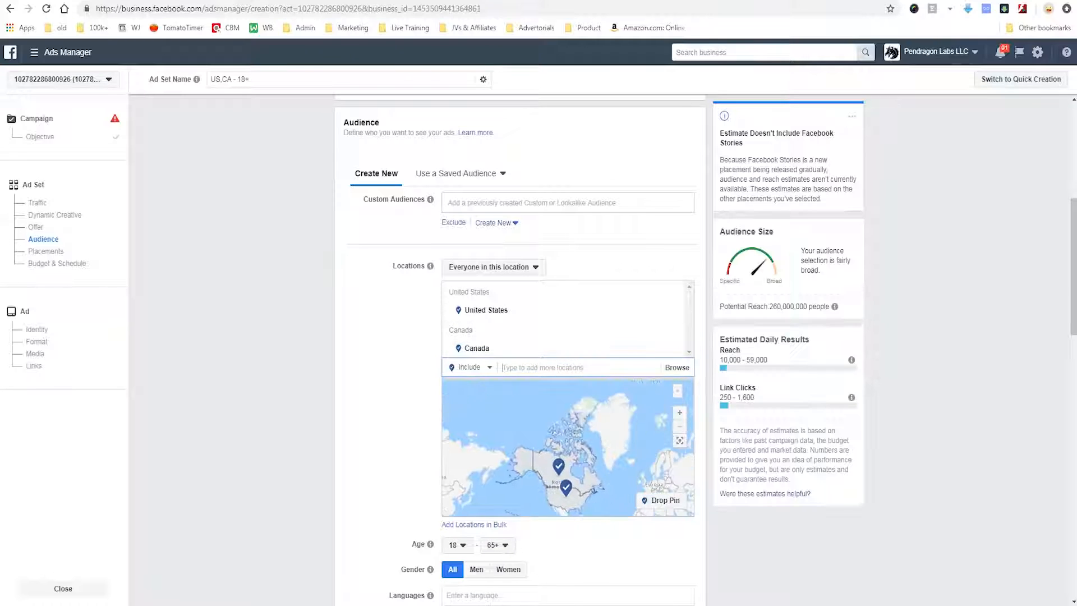
Restrict the audience to women aged 35 to 65+ with the language English (All).
scroll(520, 350, down, 2)
click(458, 424)
scroll(461, 358, down, 1)
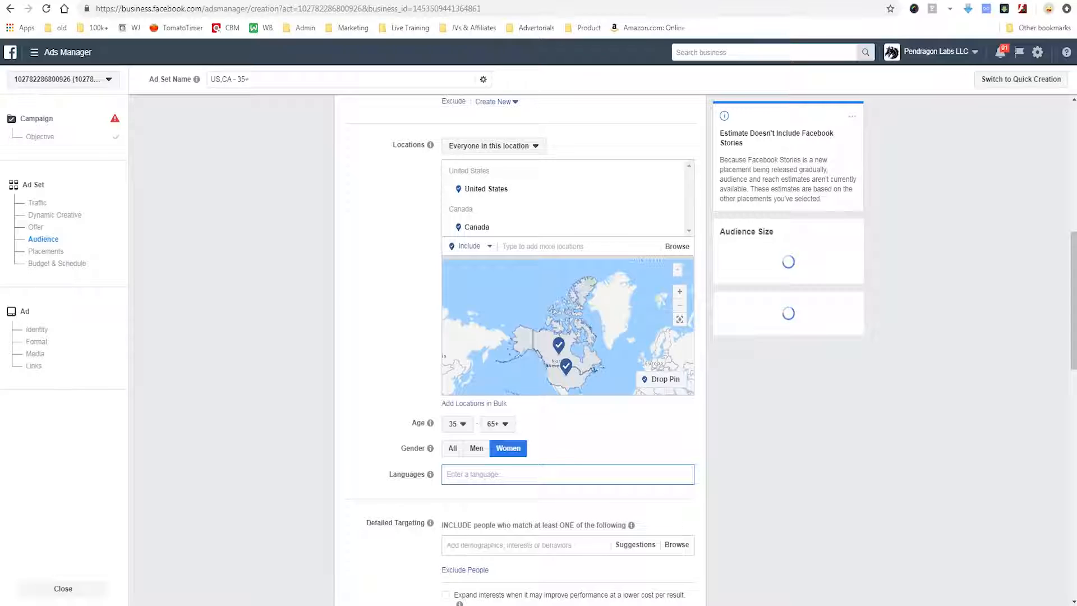
text(english)
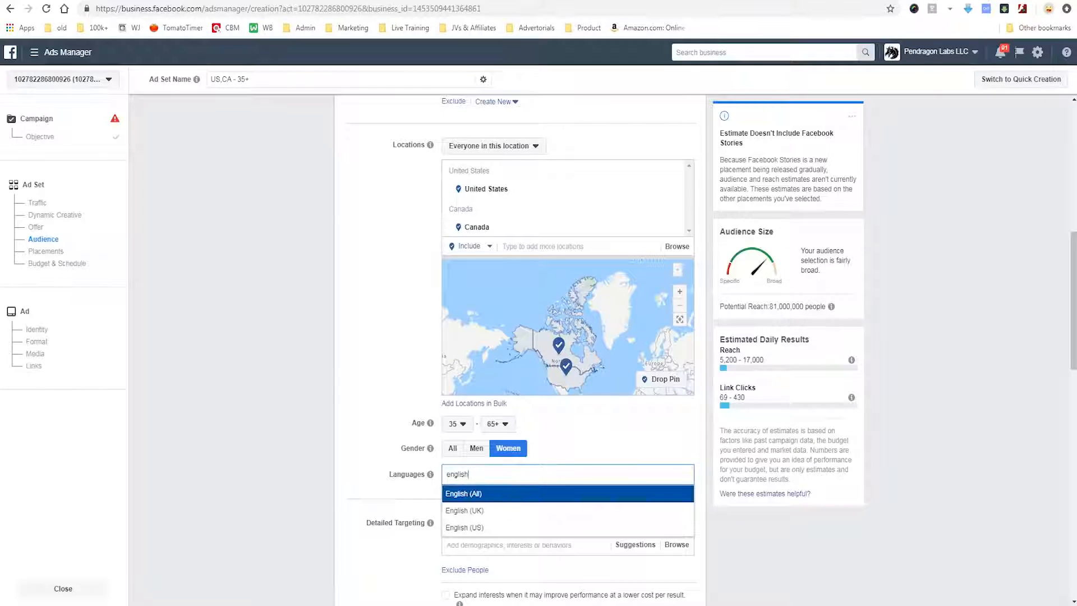
key(Return)
Search the detailed targeting for "coffee" and include the Food and drink > Beverages interest Coffee.
scroll(521, 348, down, 3)
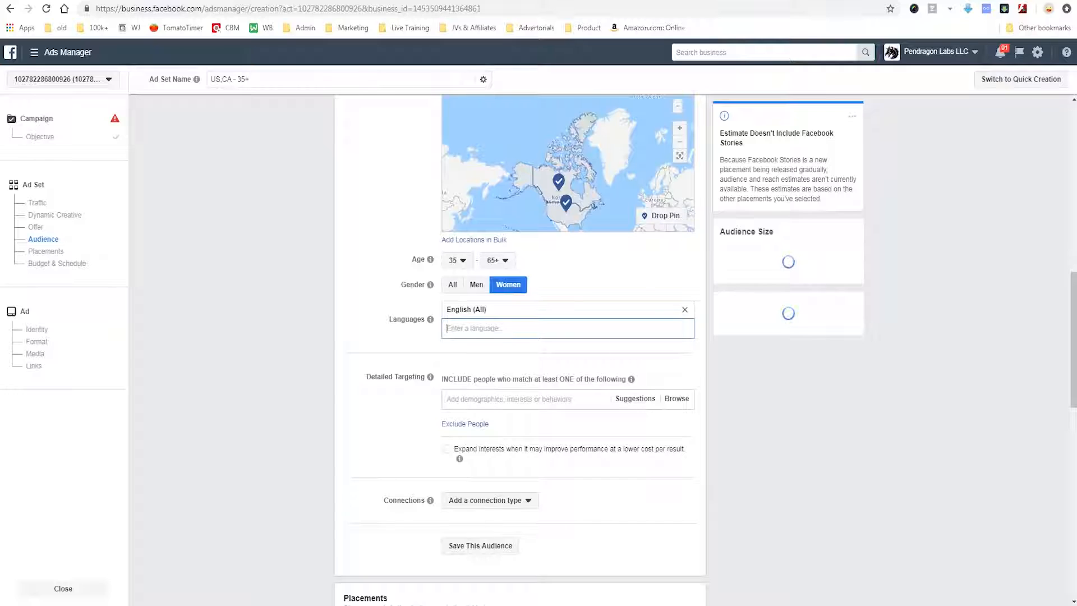
click(510, 381)
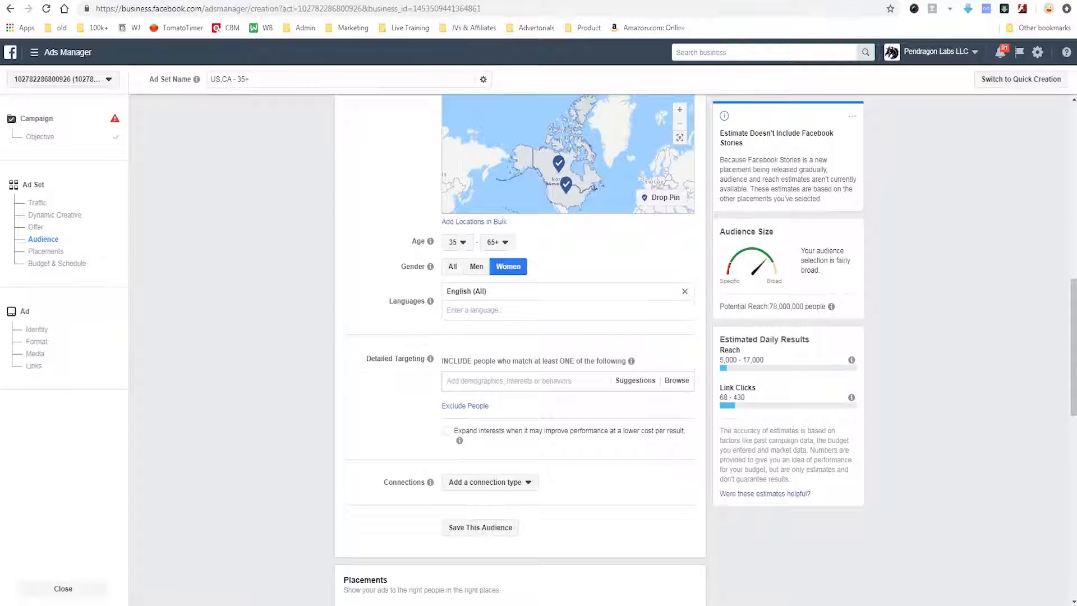
mouse_move(357, 337)
mouse_down()
mouse_move(357, 394)
mouse_move(555, 470)
mouse_up()
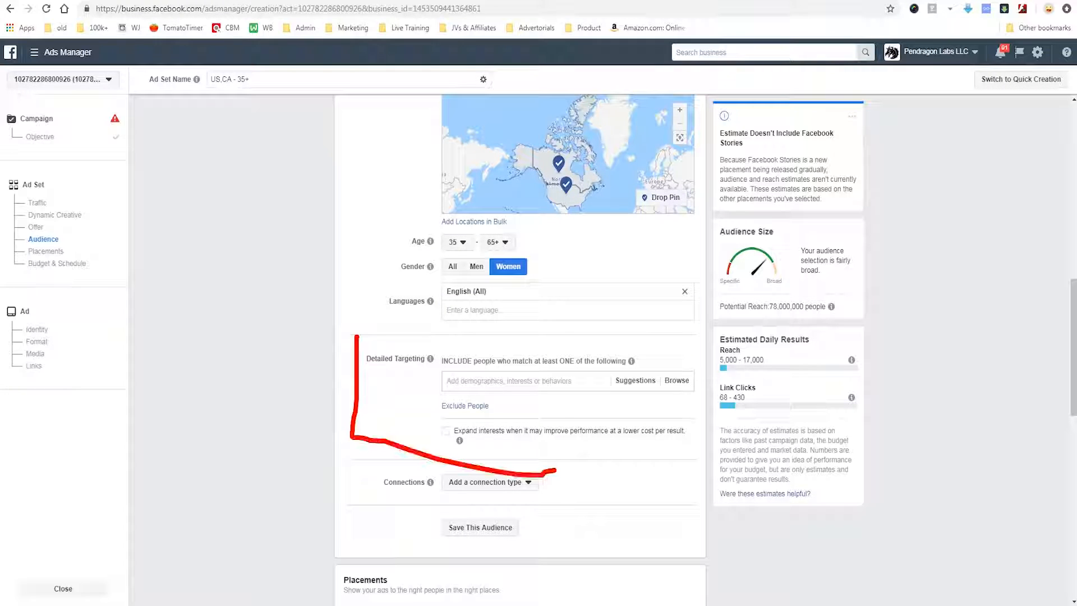
drag(358, 335, 477, 332)
mouse_move(271, 373)
mouse_down()
mouse_move(346, 367)
mouse_move(330, 359)
mouse_up()
key(Escape)
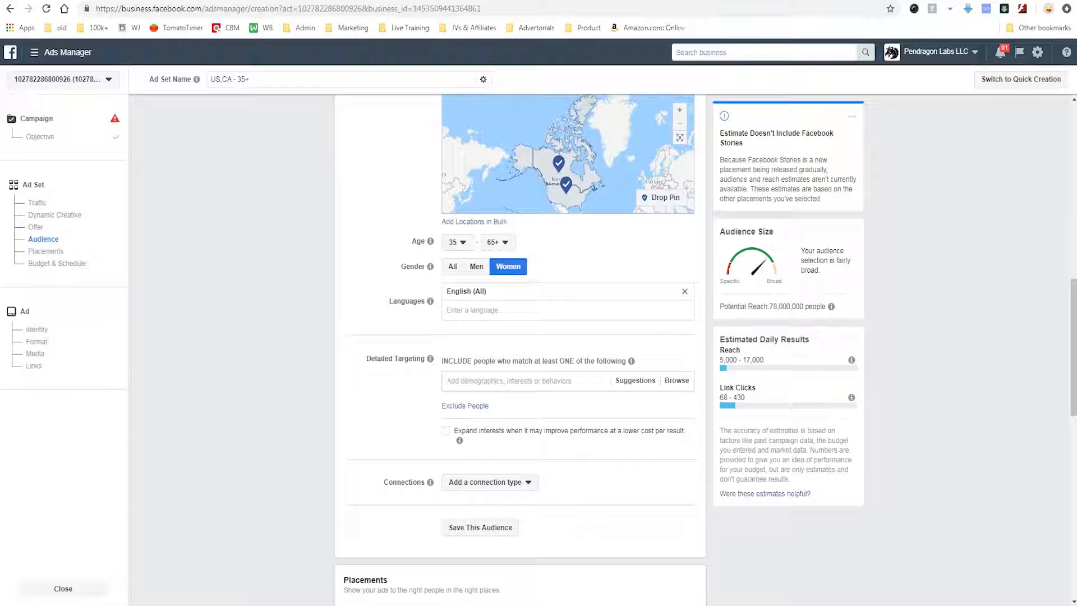
text(coffee)
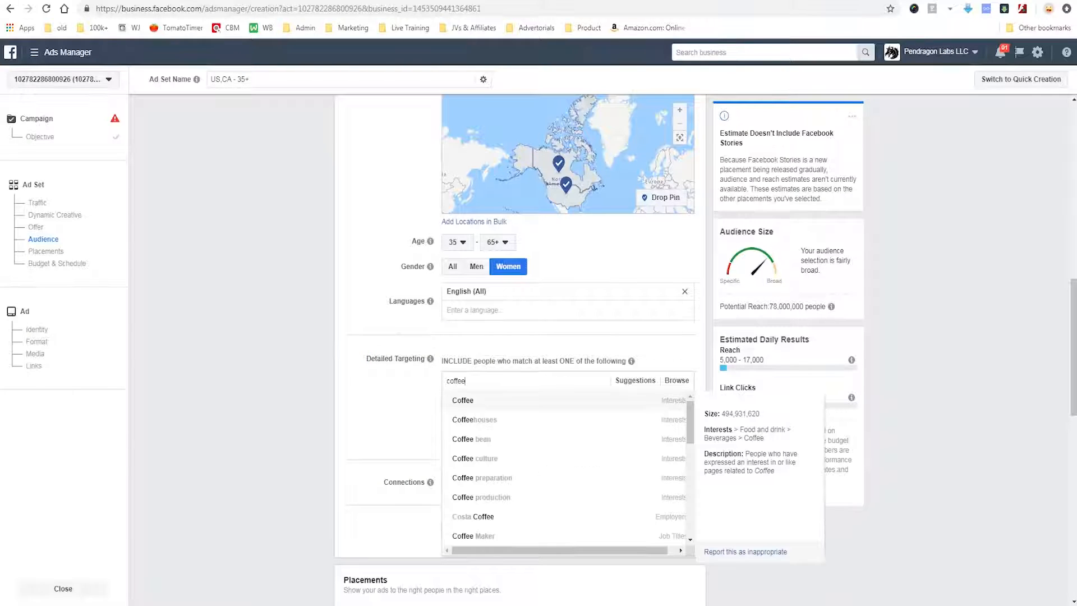
key(Down)
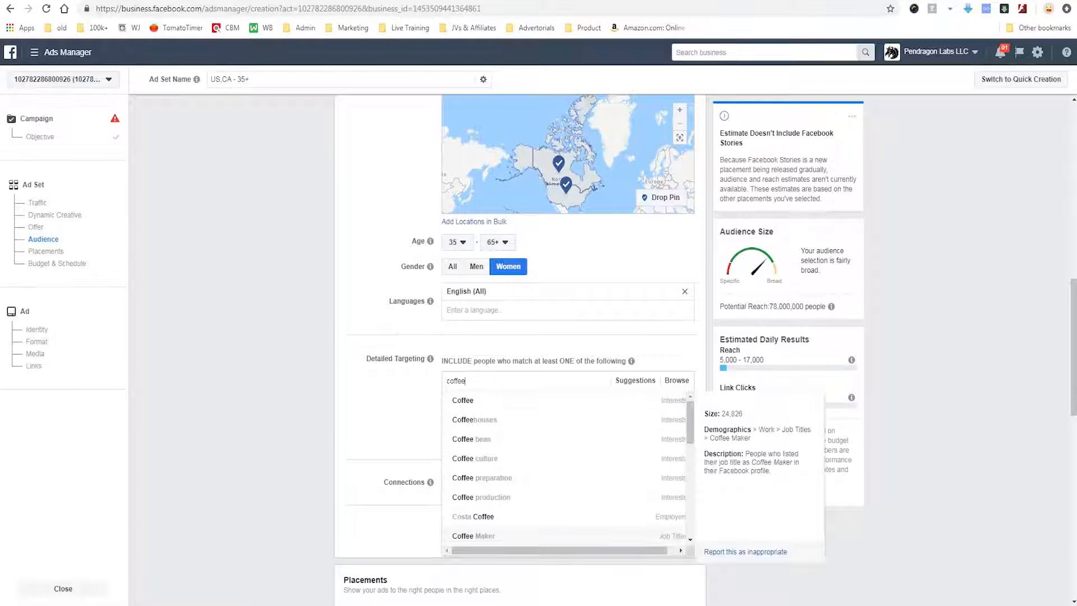
key(Up)
key(Up)
key(Up)
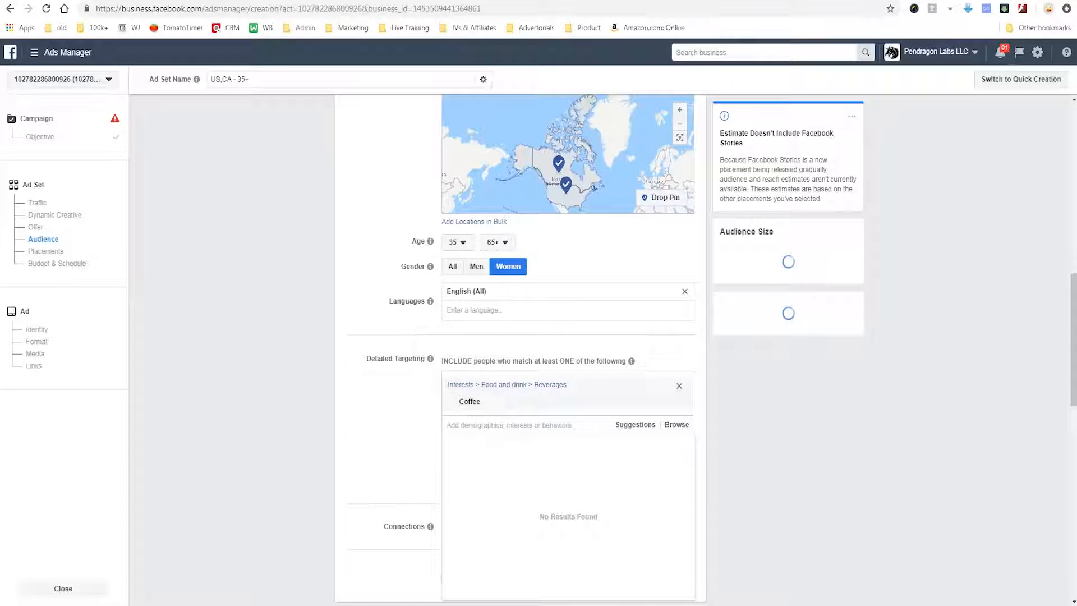
Check the potential reach, and add the Specialty coffee interest to the detailed targeting.
mouse_move(831, 307)
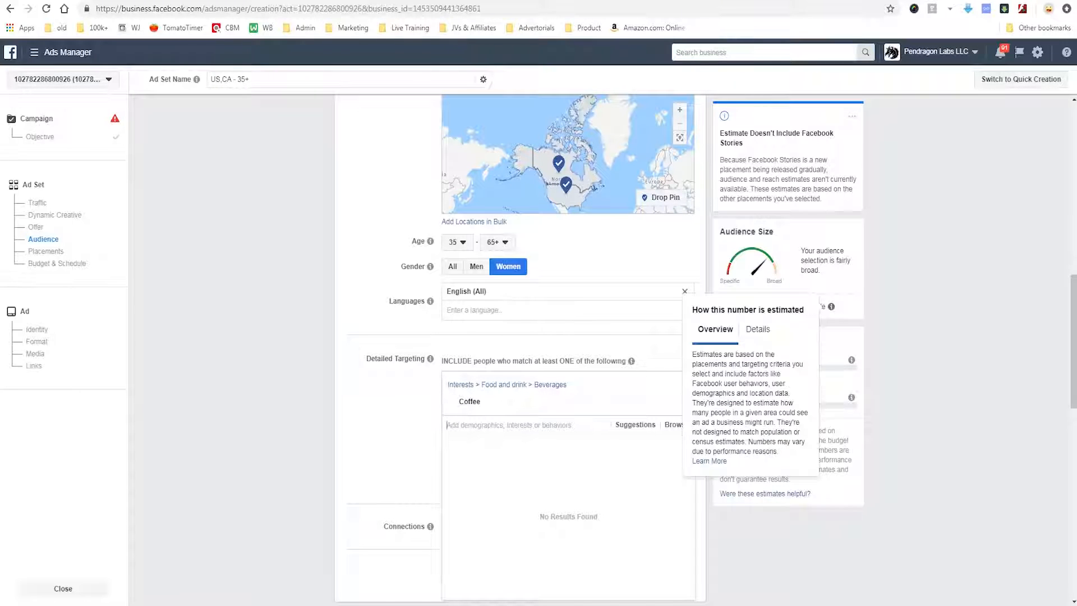
mouse_move(836, 287)
mouse_down()
mouse_move(770, 298)
mouse_move(848, 320)
mouse_up()
mouse_move(942, 249)
mouse_down()
mouse_move(904, 271)
mouse_move(862, 268)
mouse_move(884, 315)
mouse_up()
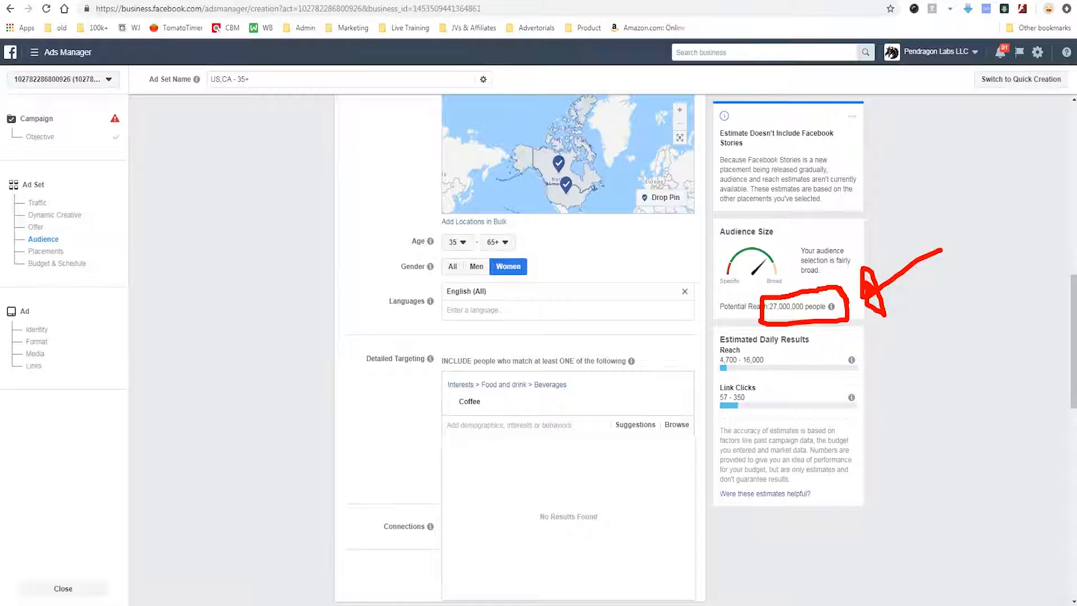
key(Escape)
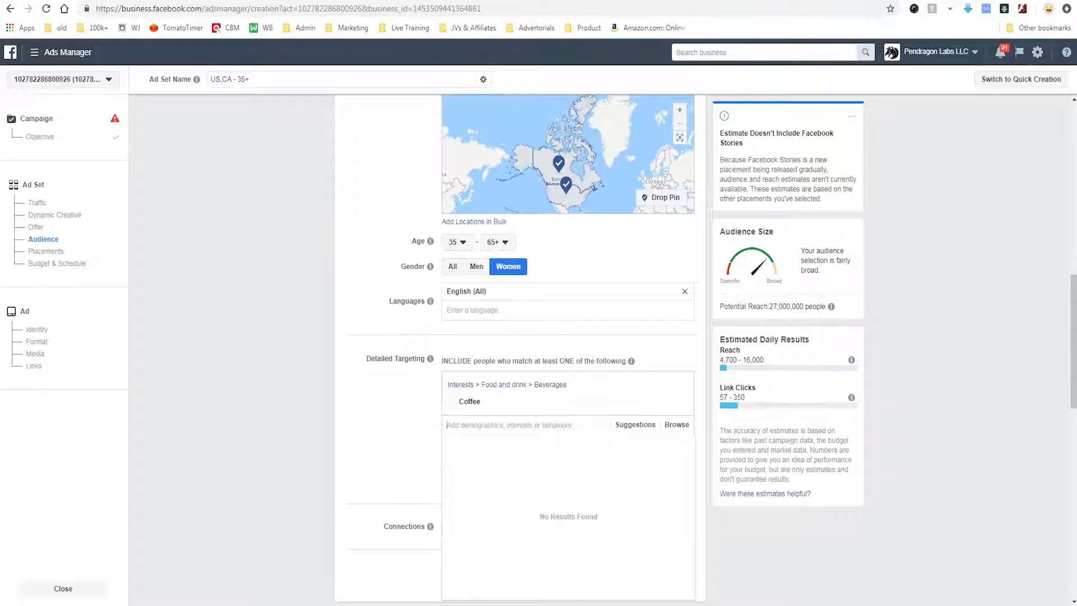
text(coffee)
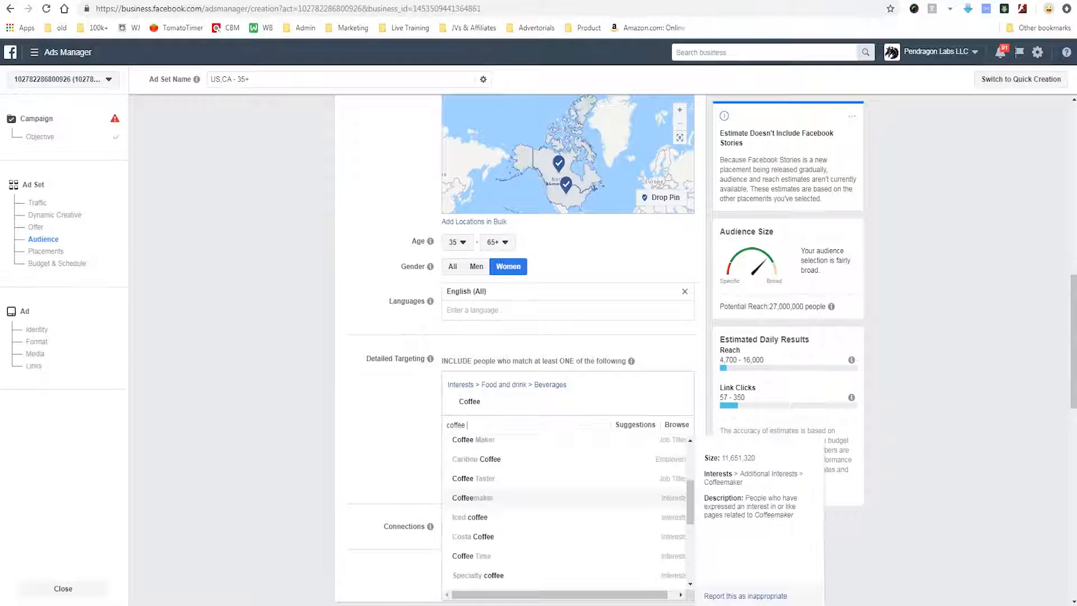
scroll(561, 522, down, 1)
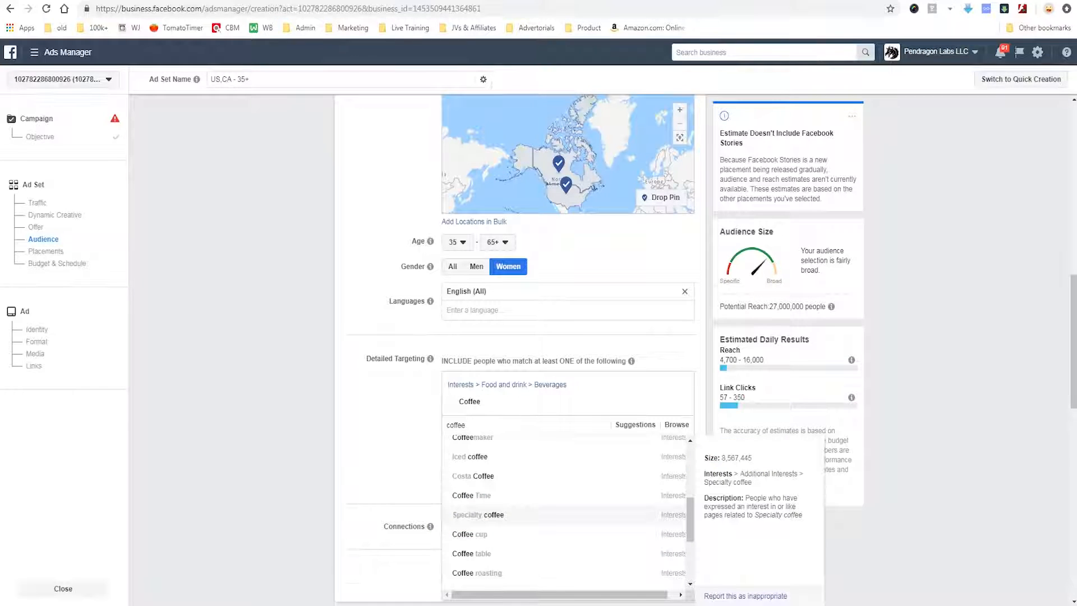
click(478, 515)
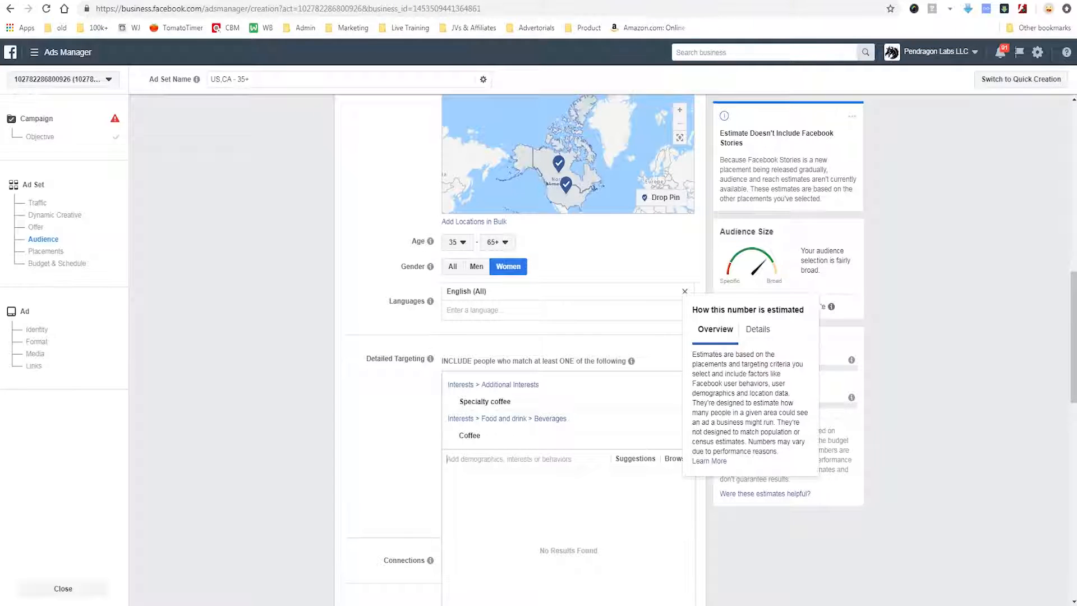
Search for "coffee" again and add the Coffee cup interest to the detailed targeting.
text(coffee)
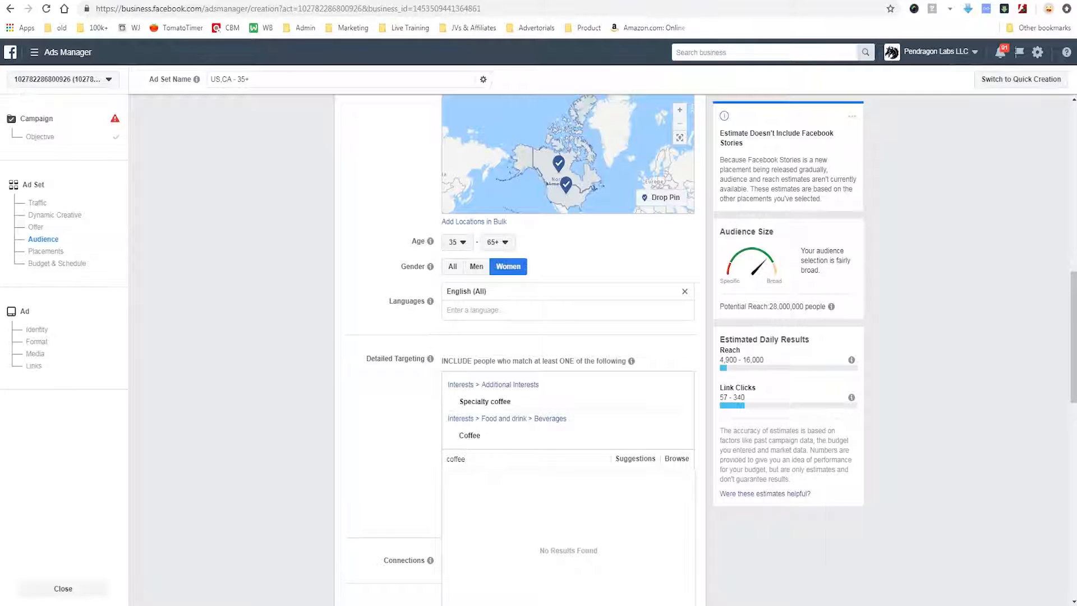
scroll(566, 528, down, 1)
scroll(567, 477, up, 1)
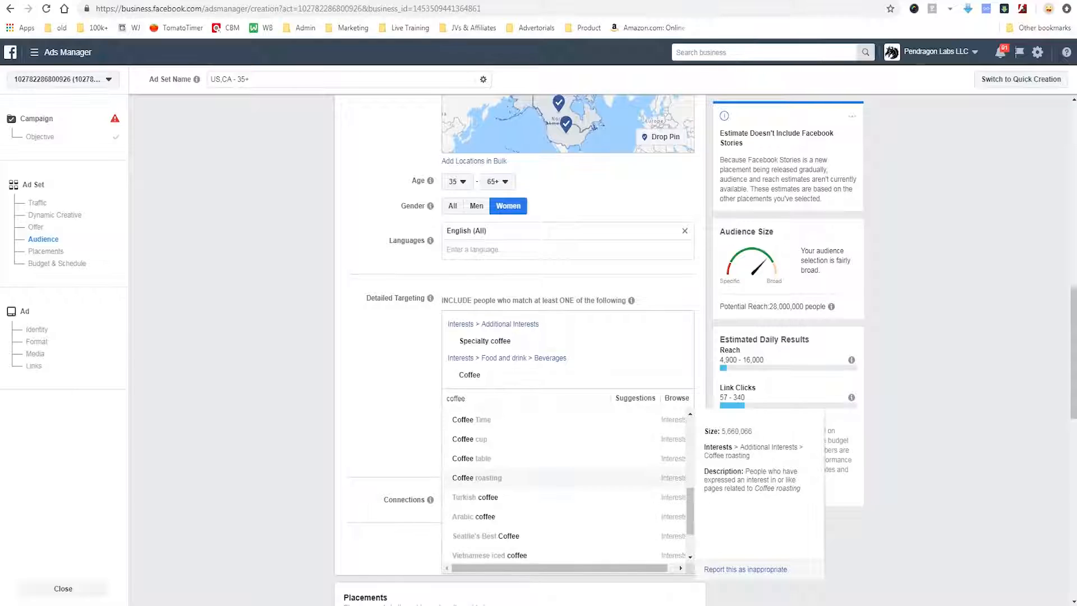
click(470, 439)
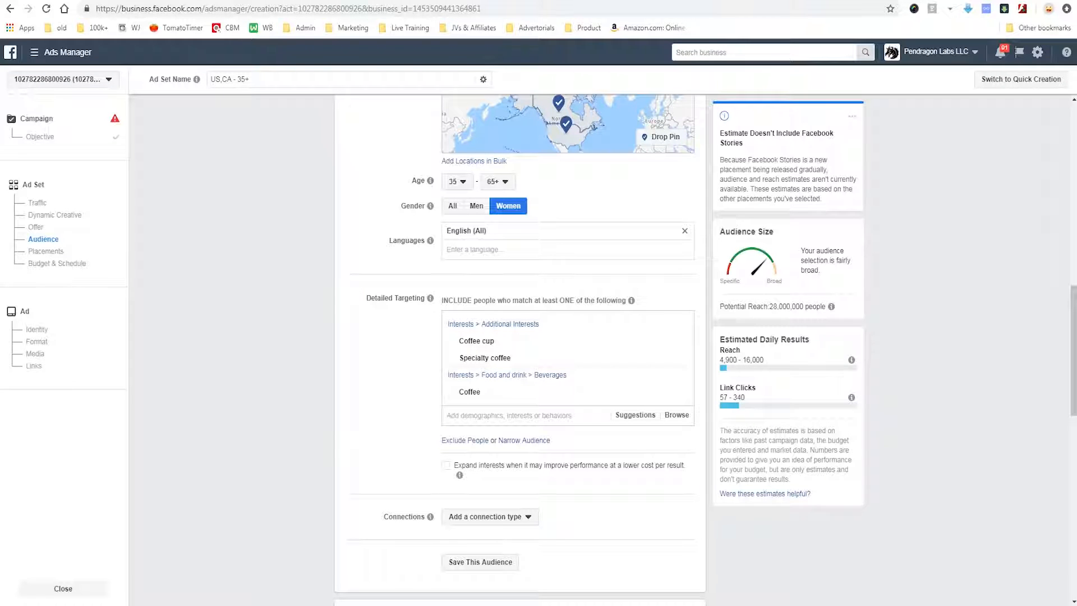
Search the detailed targeting for "engaged shopper", examine the behavior's description, and include Engaged Shoppers under Behaviors > Purchase behavior.
scroll(520, 337, down, 1)
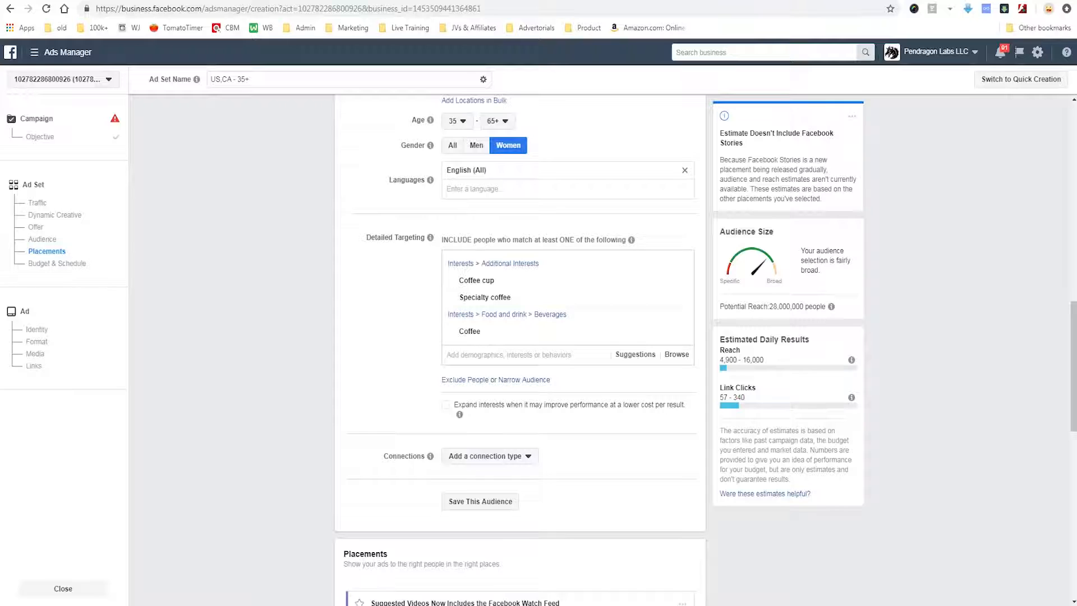
click(510, 354)
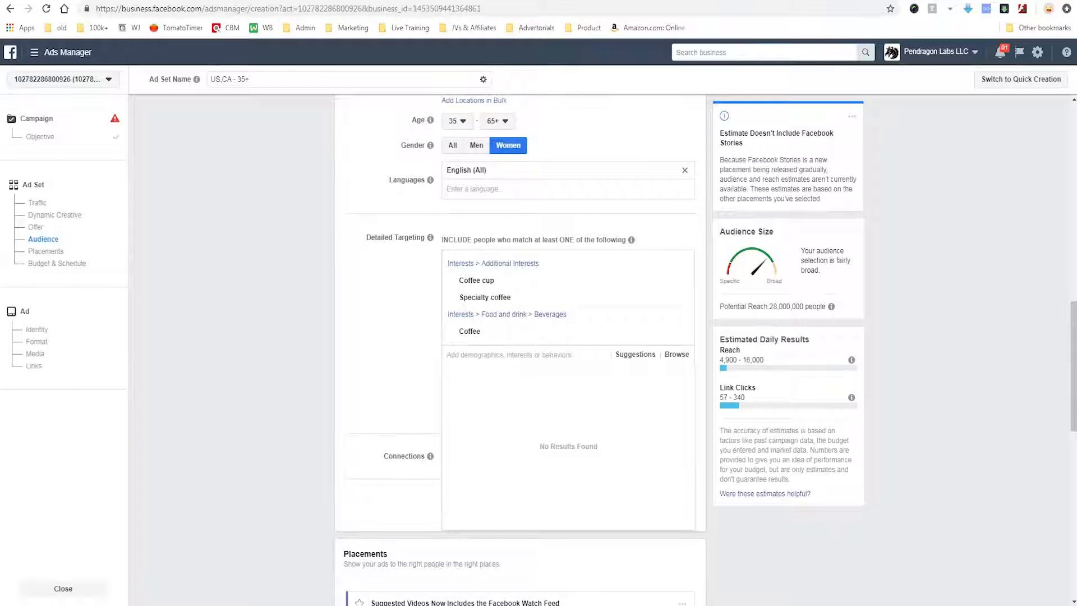
text(enga)
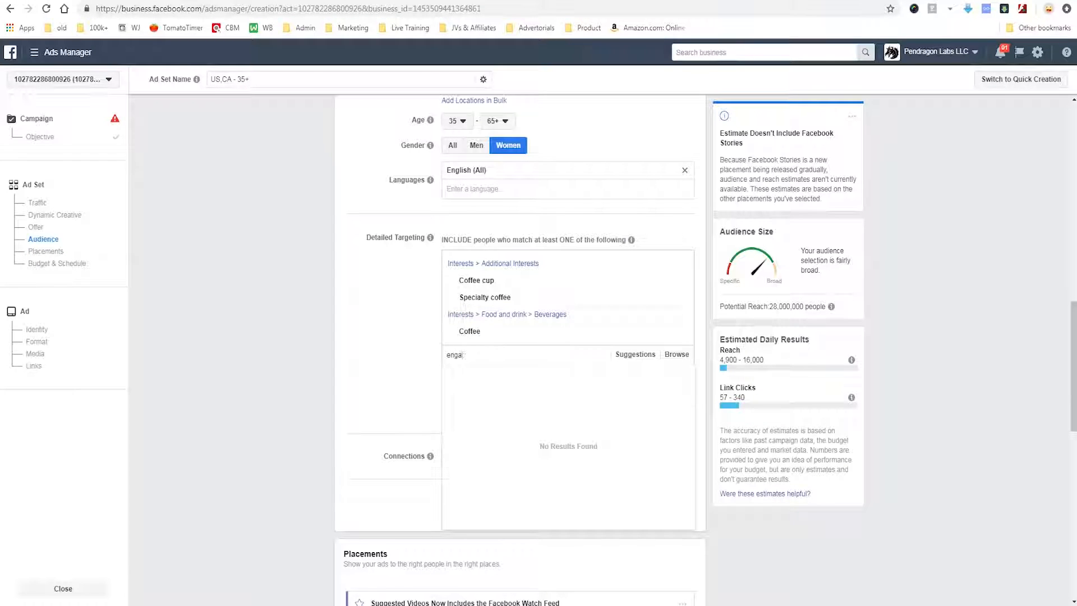
text(ged shopper)
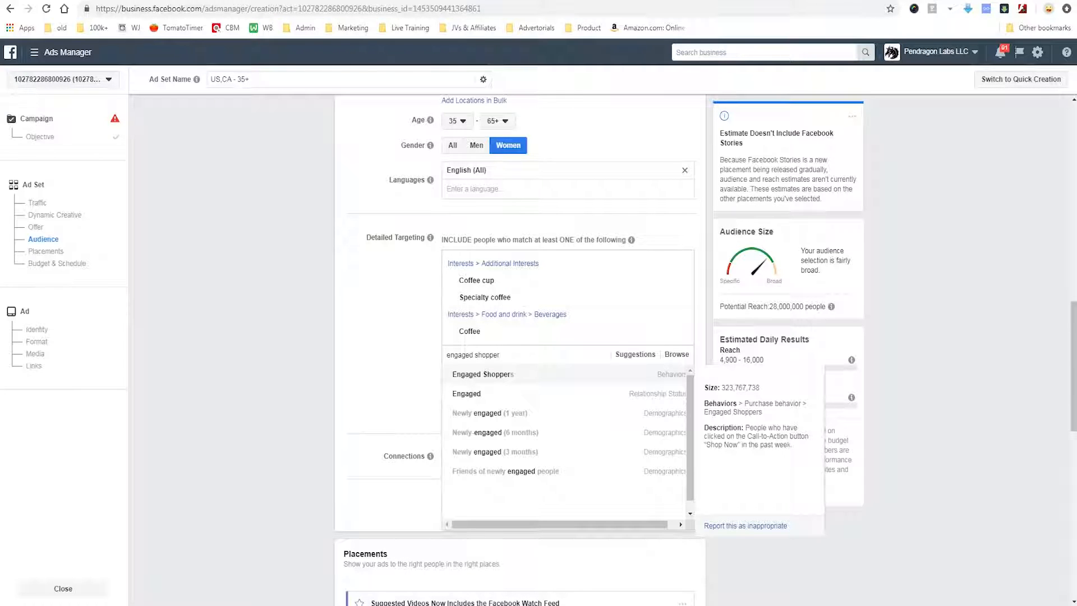
drag(703, 398, 788, 391)
mouse_move(709, 420)
mouse_down()
mouse_move(823, 418)
mouse_move(784, 384)
mouse_move(680, 391)
mouse_up()
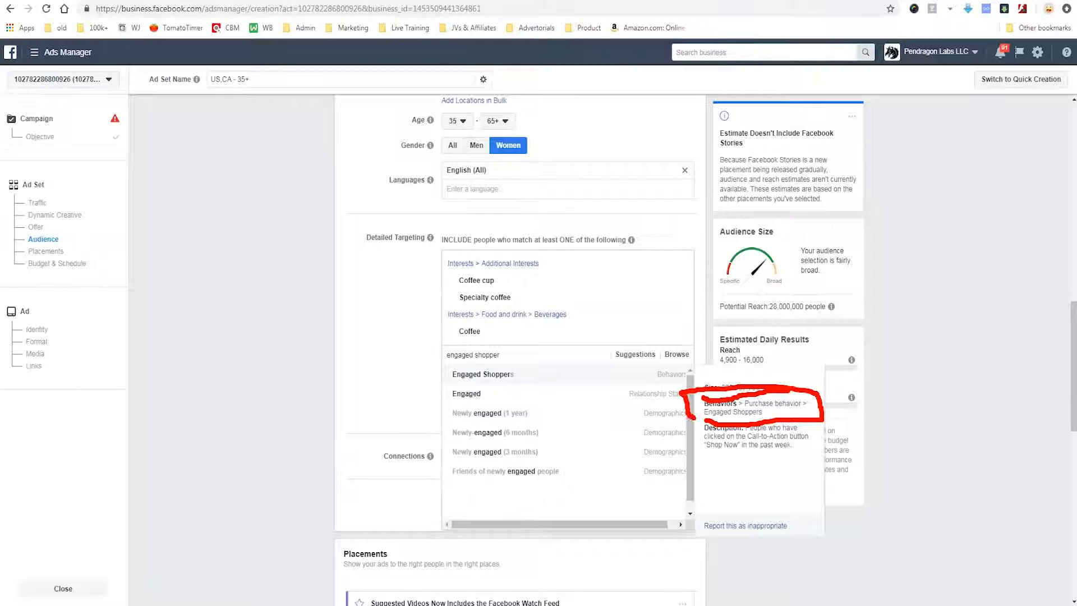
key(Escape)
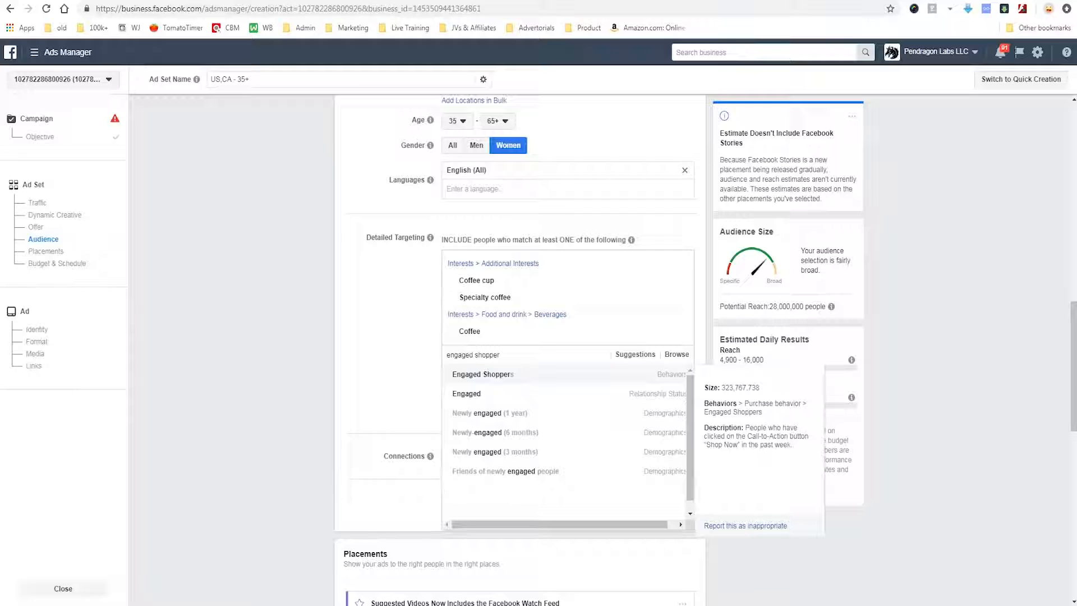
mouse_move(699, 421)
mouse_down()
mouse_move(796, 465)
mouse_move(822, 446)
mouse_move(766, 419)
mouse_move(685, 424)
mouse_up()
mouse_move(723, 589)
mouse_down()
mouse_move(723, 519)
mouse_move(708, 483)
mouse_up()
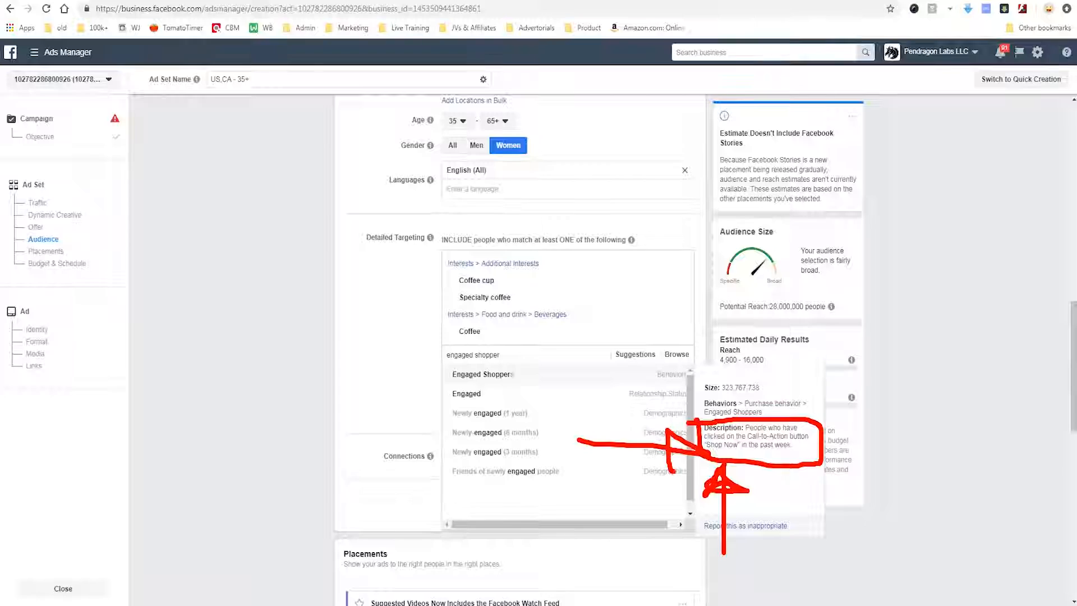
key(Escape)
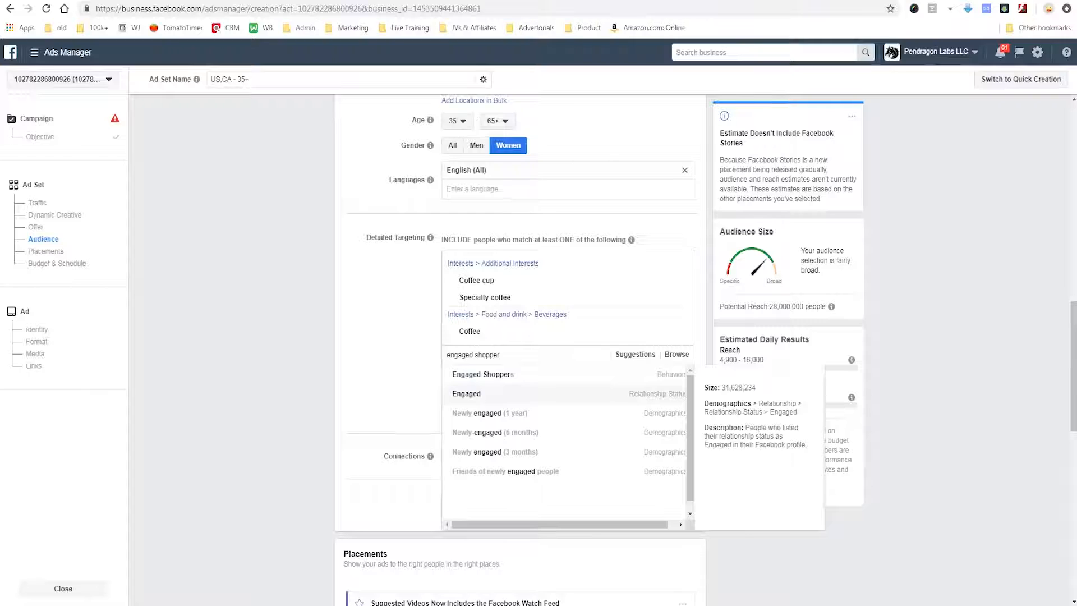
click(483, 374)
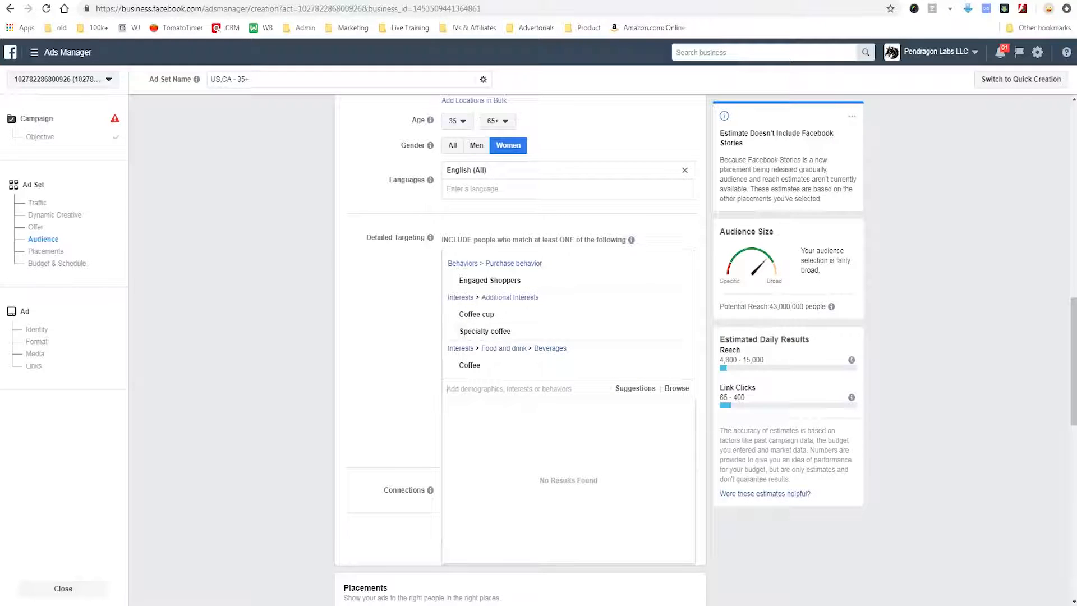
Remove the Coffee and Specialty coffee interests from the detailed targeting.
click(392, 323)
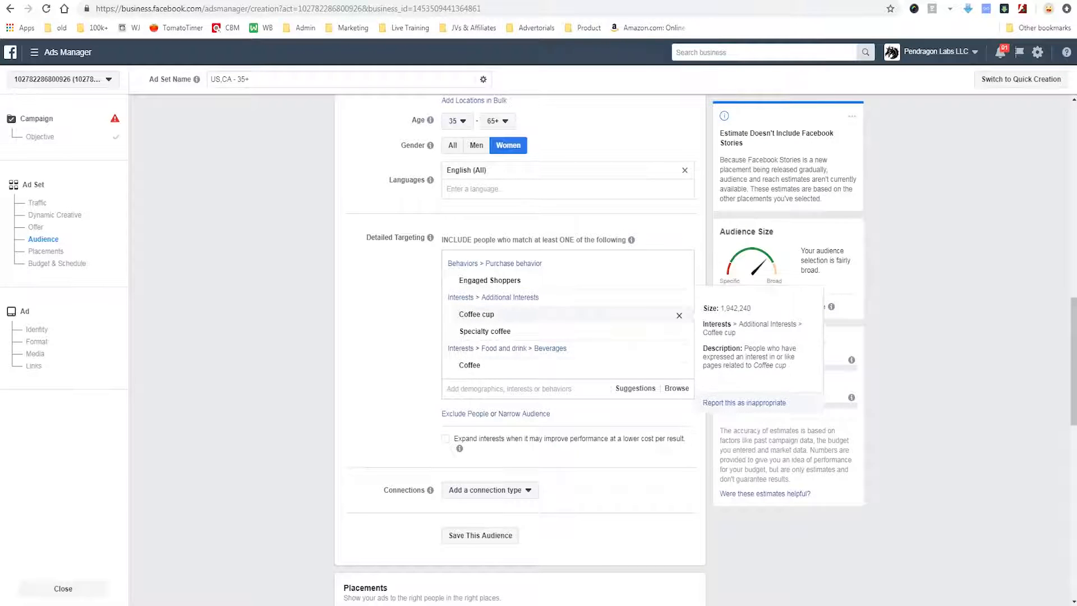
click(678, 365)
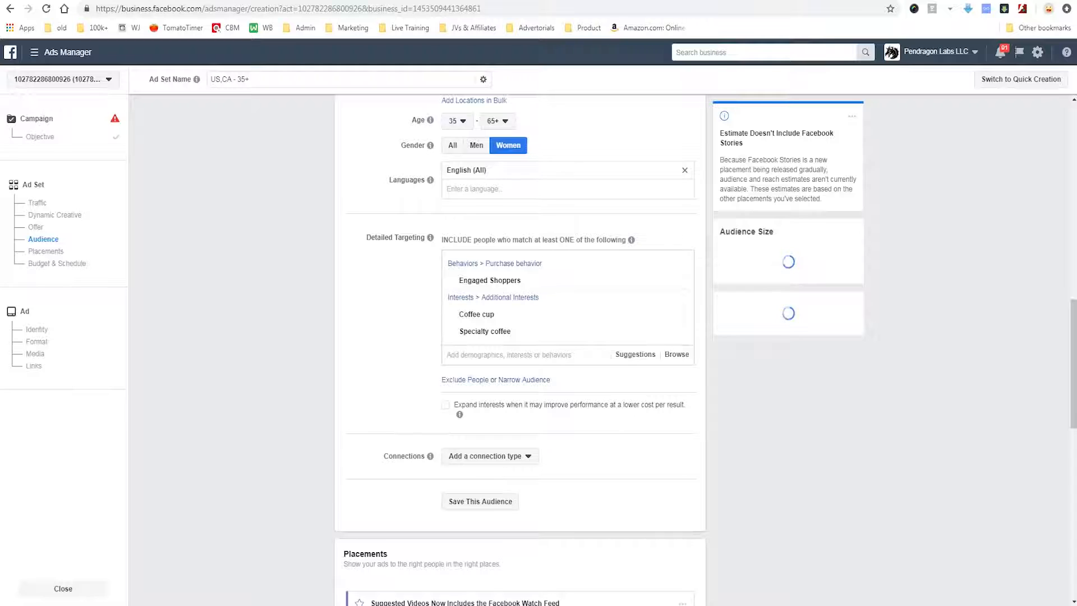
click(684, 331)
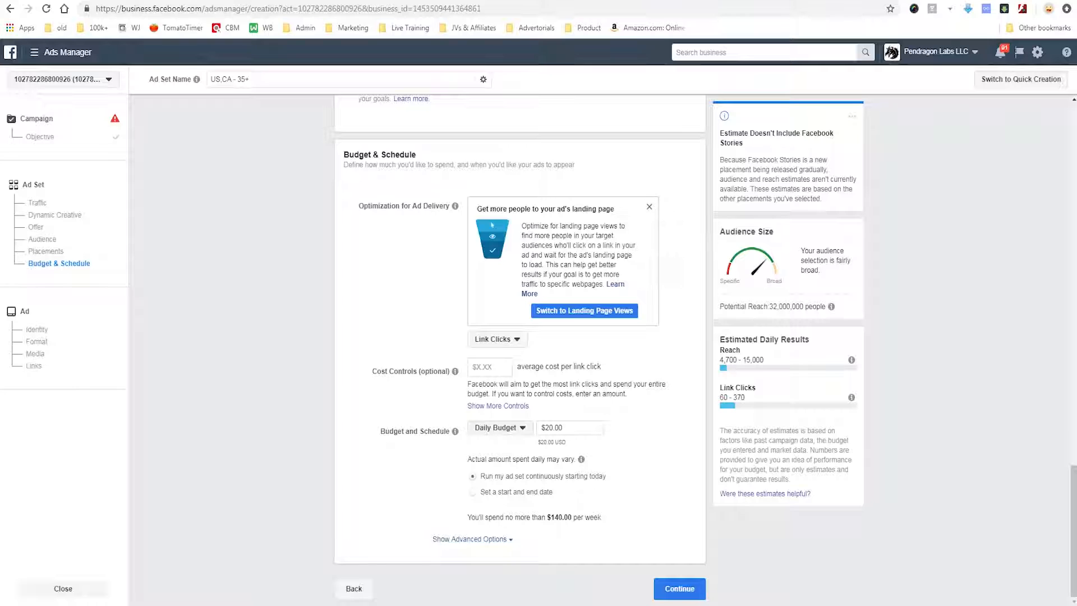
Choose Link Clicks as the optimization for ad delivery, leave the cost control empty, and continue to the ad setup.
click(498, 339)
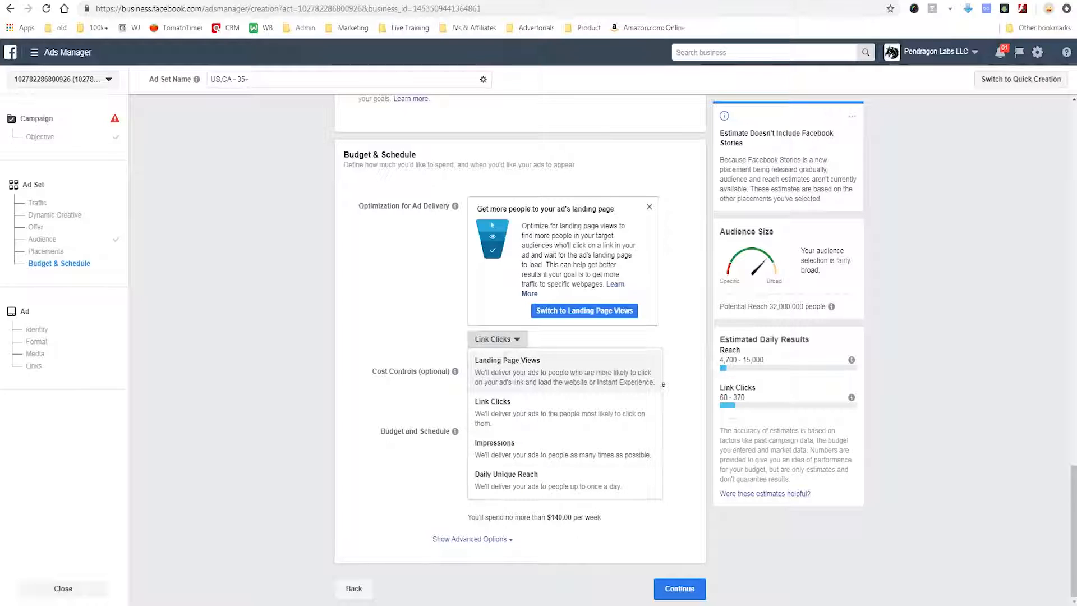
click(505, 413)
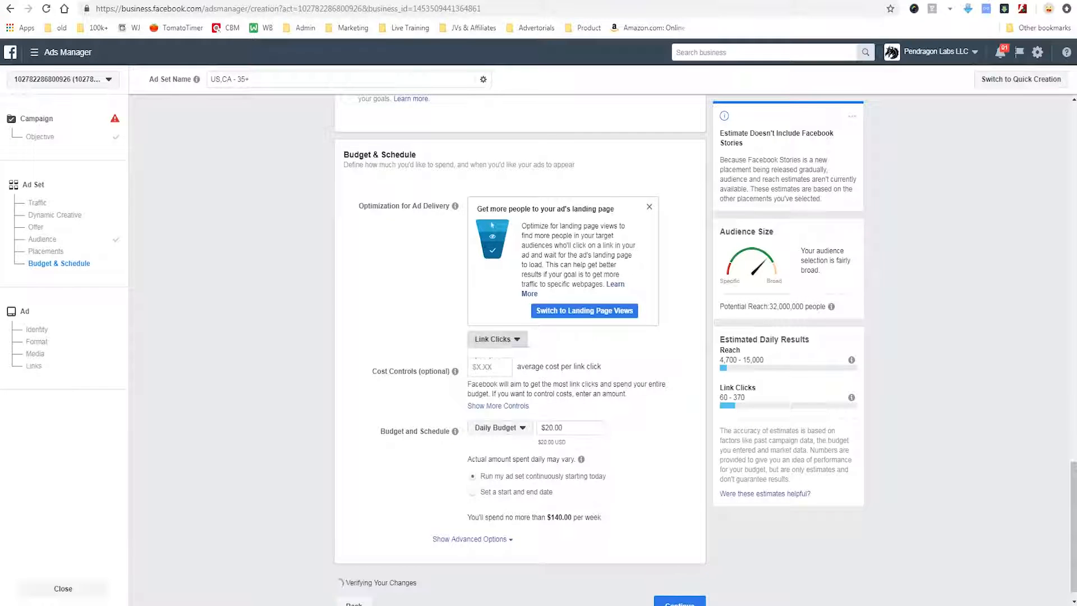
click(490, 367)
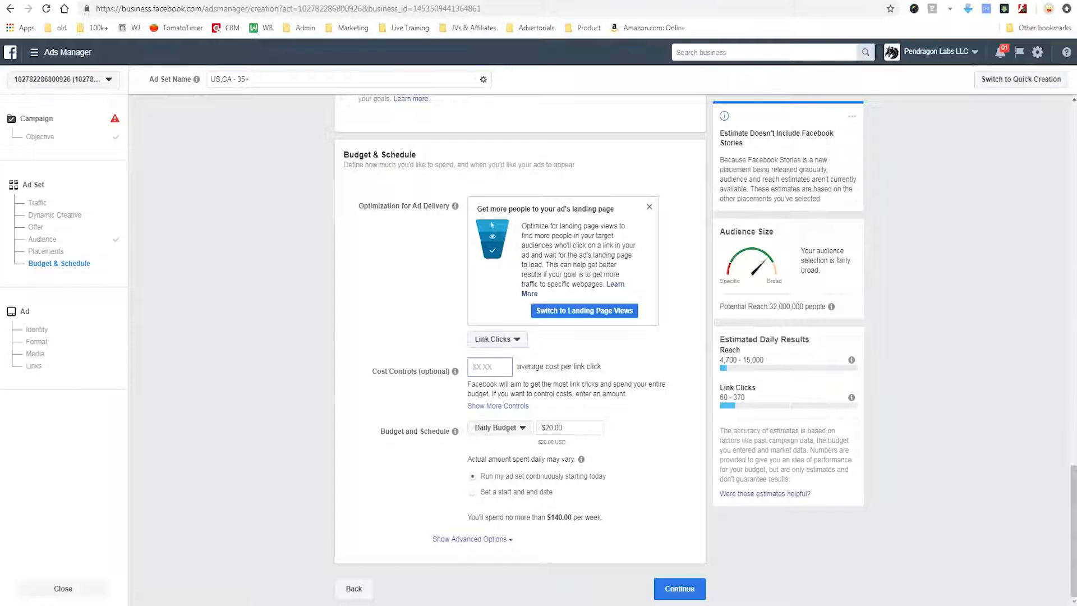
mouse_move(463, 353)
mouse_down()
mouse_move(377, 343)
mouse_move(463, 387)
mouse_move(433, 353)
mouse_up()
mouse_move(262, 352)
mouse_down()
mouse_move(299, 392)
mouse_move(308, 370)
mouse_up()
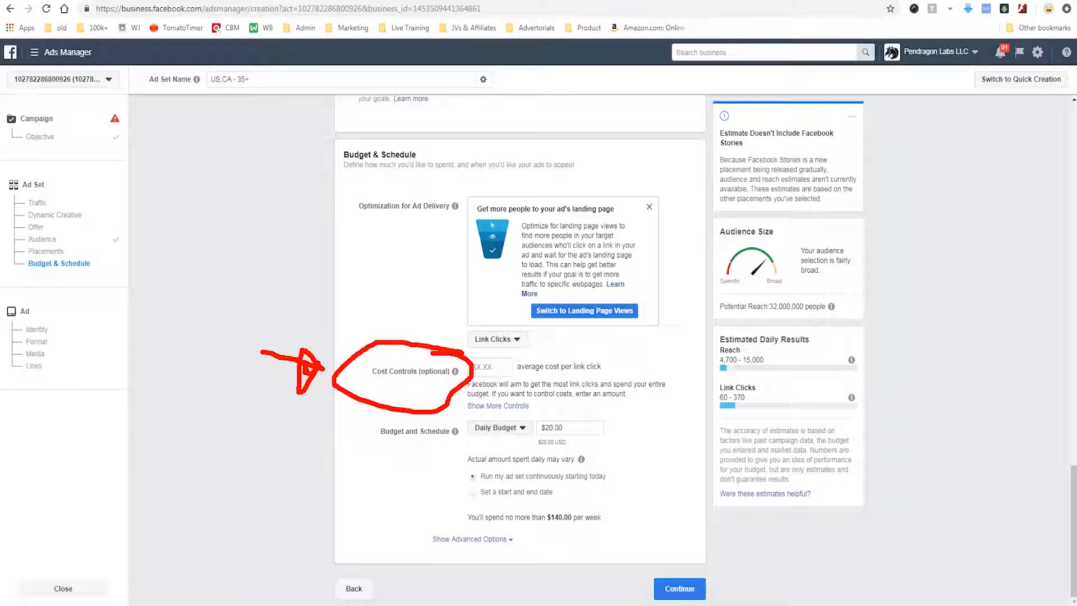
key(Escape)
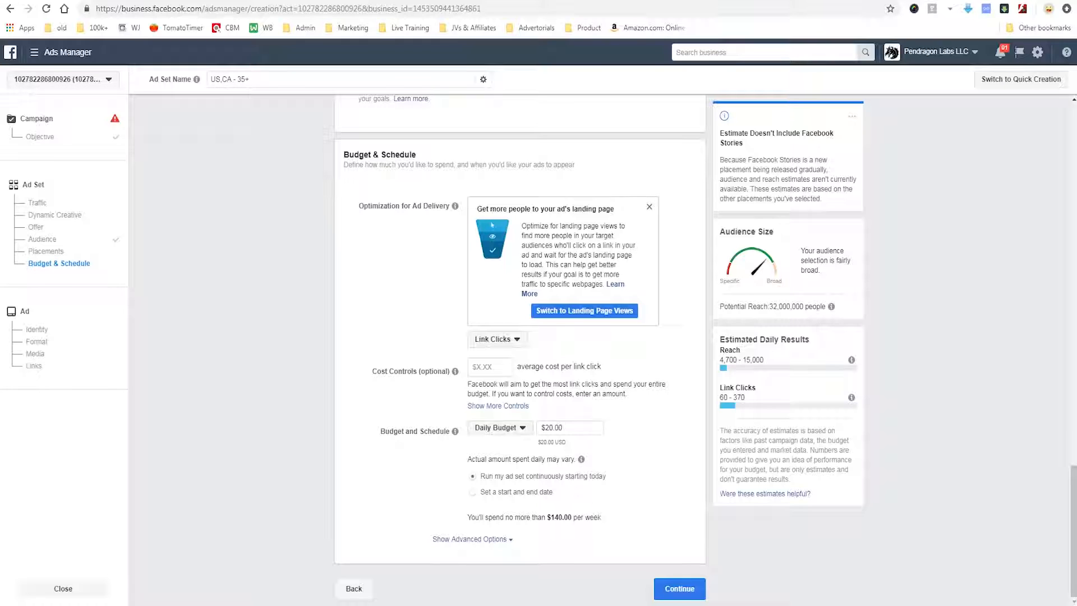
mouse_move(708, 565)
mouse_down()
mouse_move(635, 560)
mouse_move(664, 555)
mouse_move(652, 559)
mouse_up()
key(Escape)
click(679, 589)
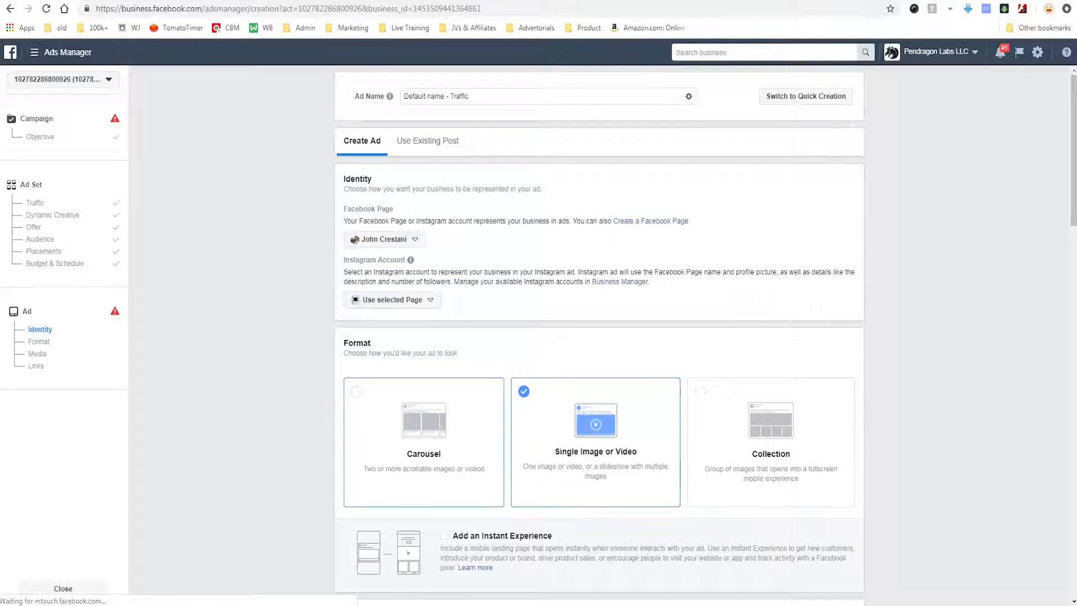
Try the Carousel format and set the ad's format to Single Image or Video.
click(423, 442)
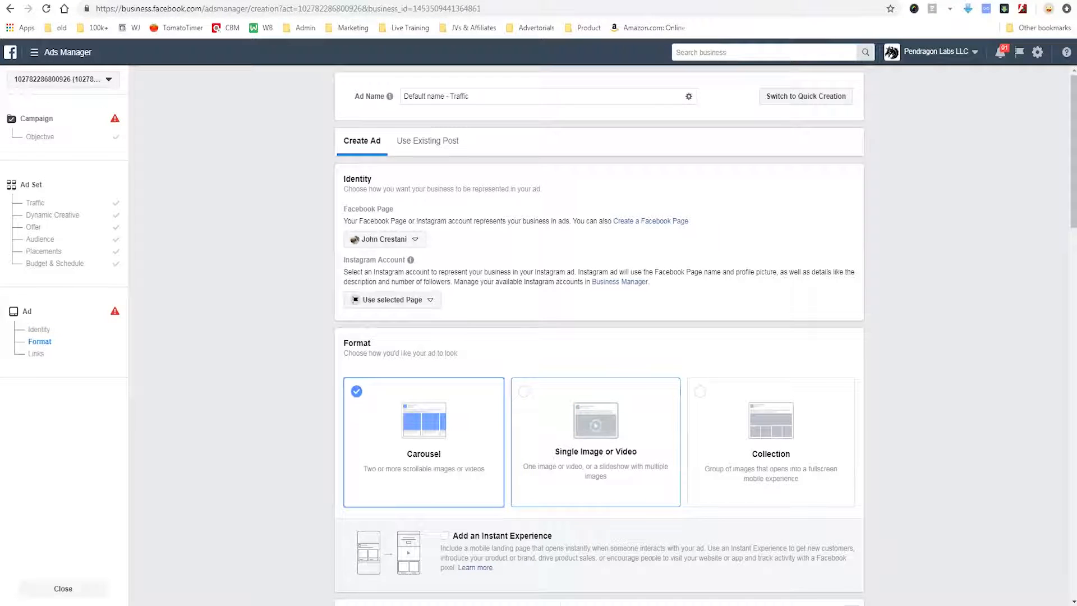
click(595, 442)
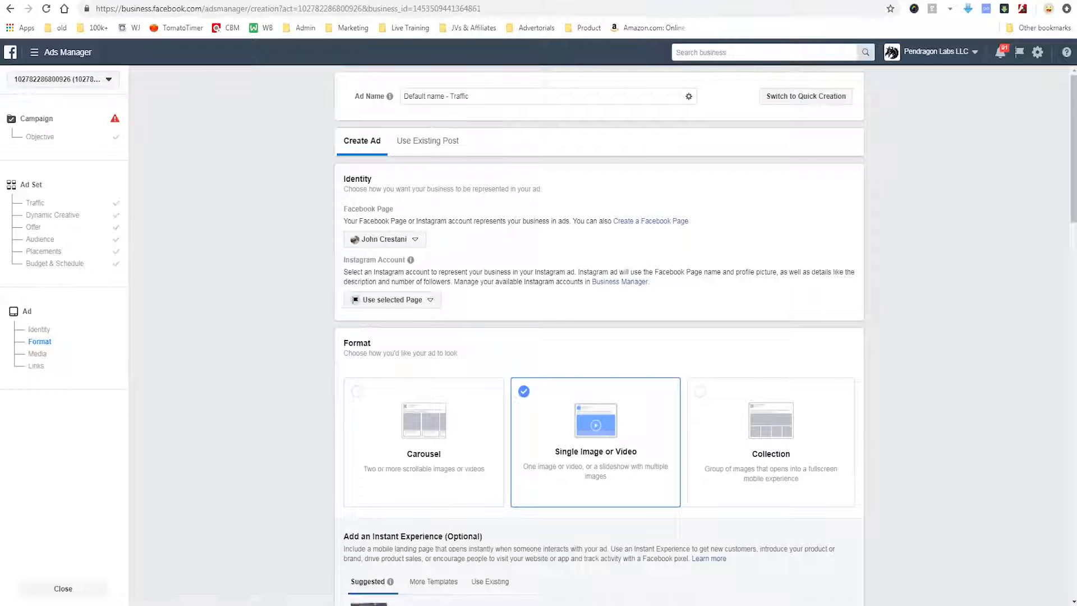
mouse_move(504, 366)
mouse_down()
mouse_move(508, 499)
mouse_move(700, 517)
mouse_move(692, 374)
mouse_move(442, 367)
mouse_up()
mouse_move(306, 358)
mouse_down()
mouse_move(569, 444)
mouse_move(488, 466)
mouse_up()
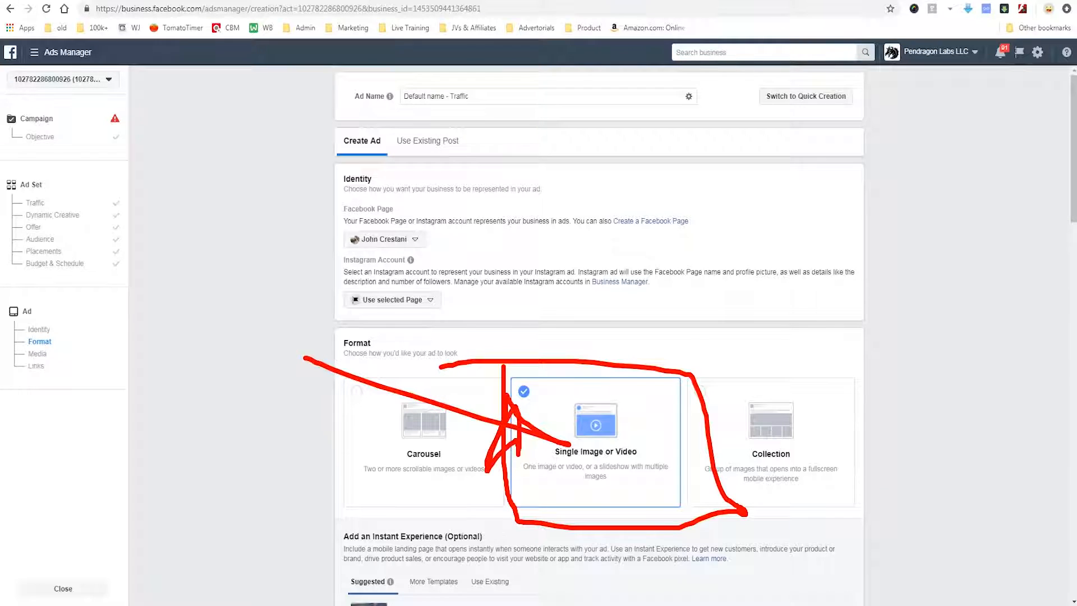
key(Escape)
Enter "Like coffeee mugs! Ours is the BESHT!!@!!!" as the ad's text and look over the remaining link options.
scroll(599, 348, down, 1)
scroll(599, 348, down, 5)
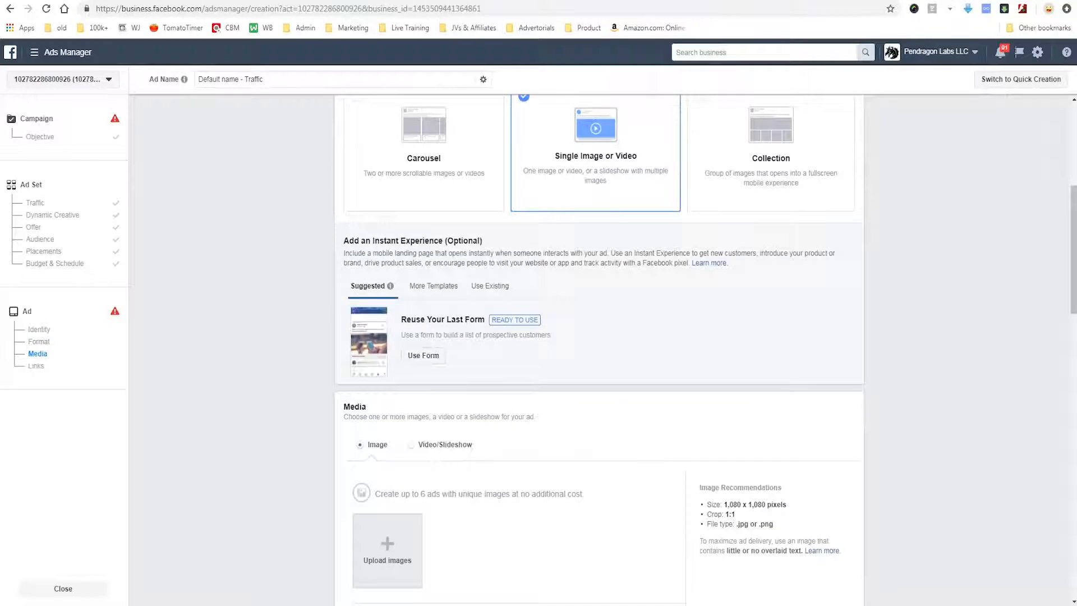
scroll(599, 348, down, 2)
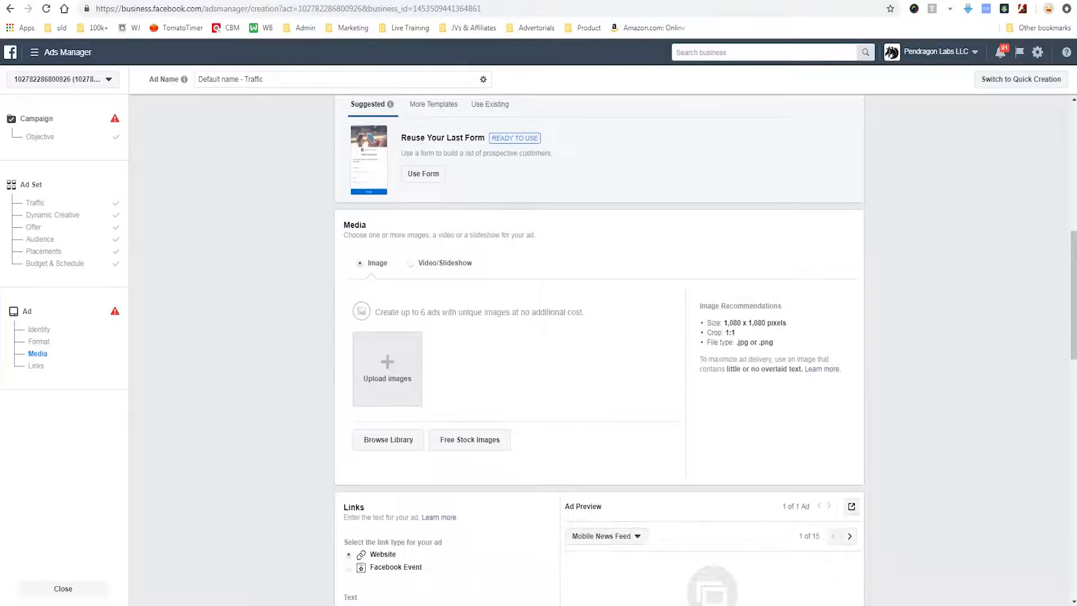
scroll(599, 348, down, 4)
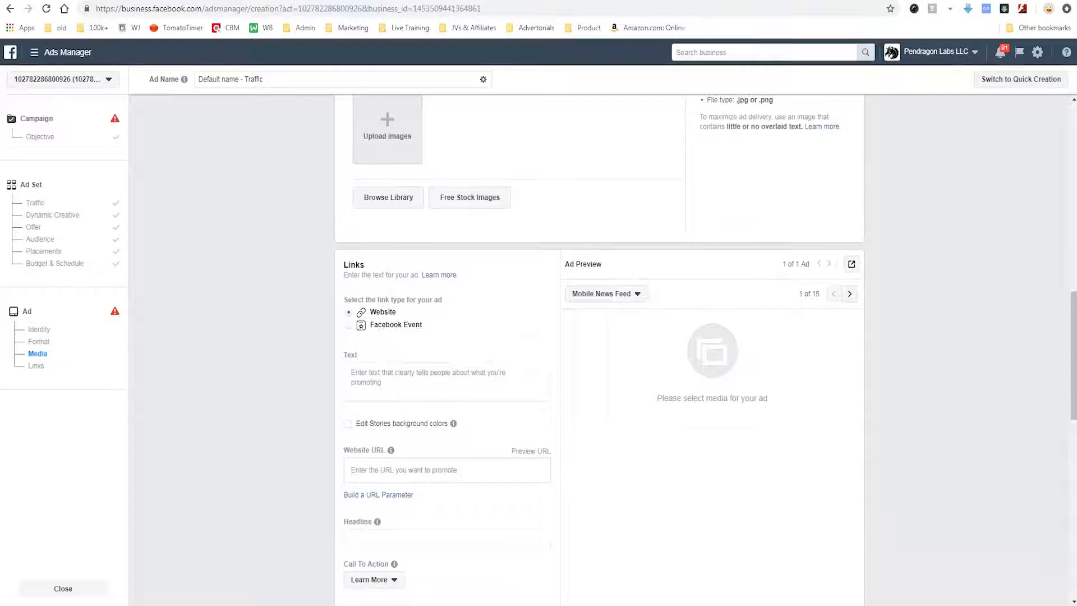
click(447, 382)
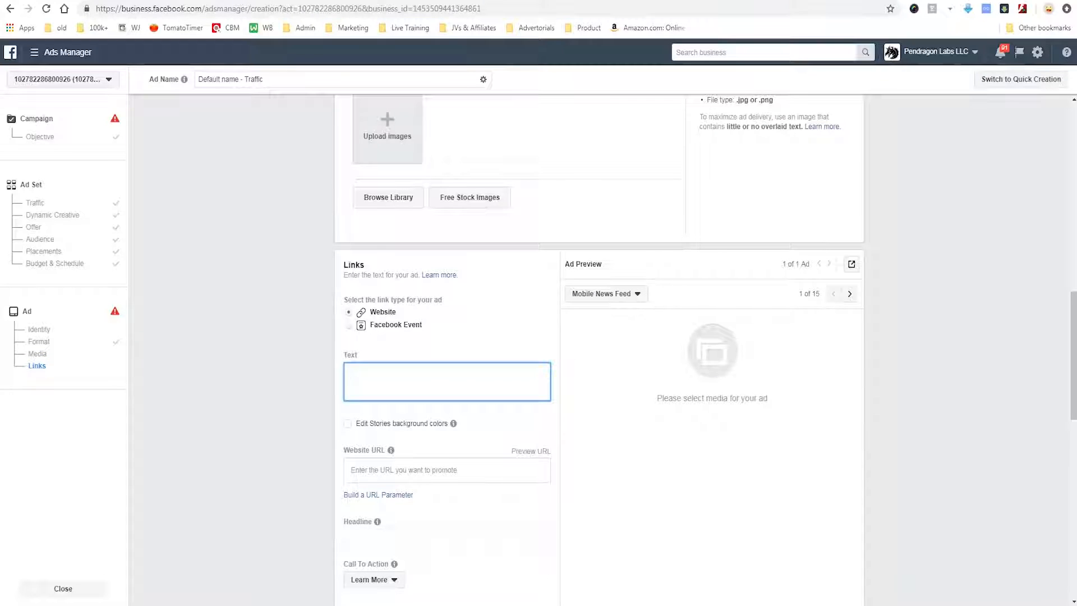
text(Like coffeee mugs! Ours is the BESHT!!@!!!)
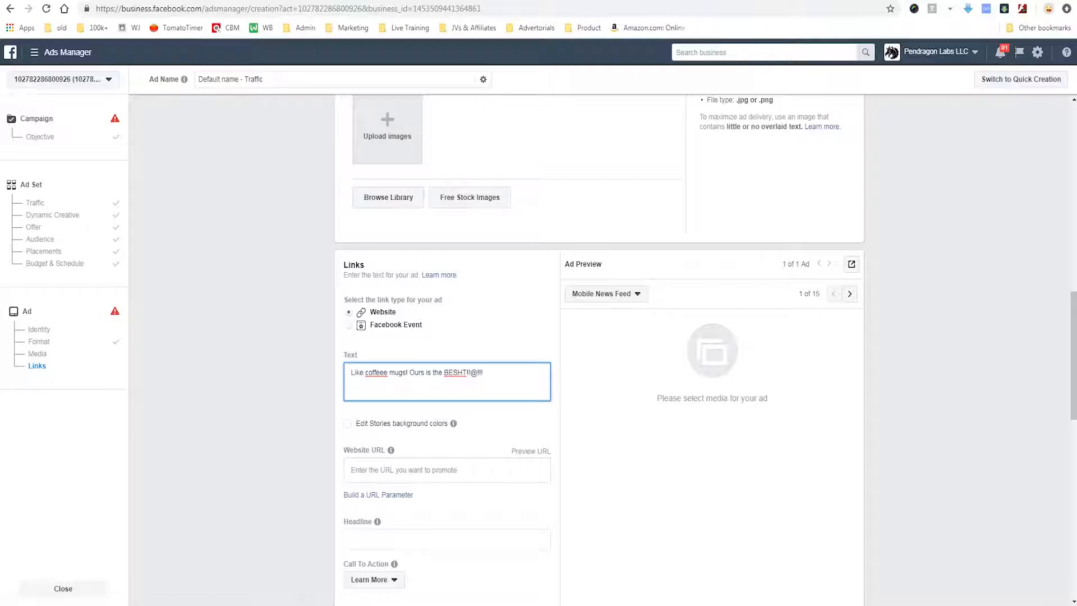
scroll(539, 348, down, 2)
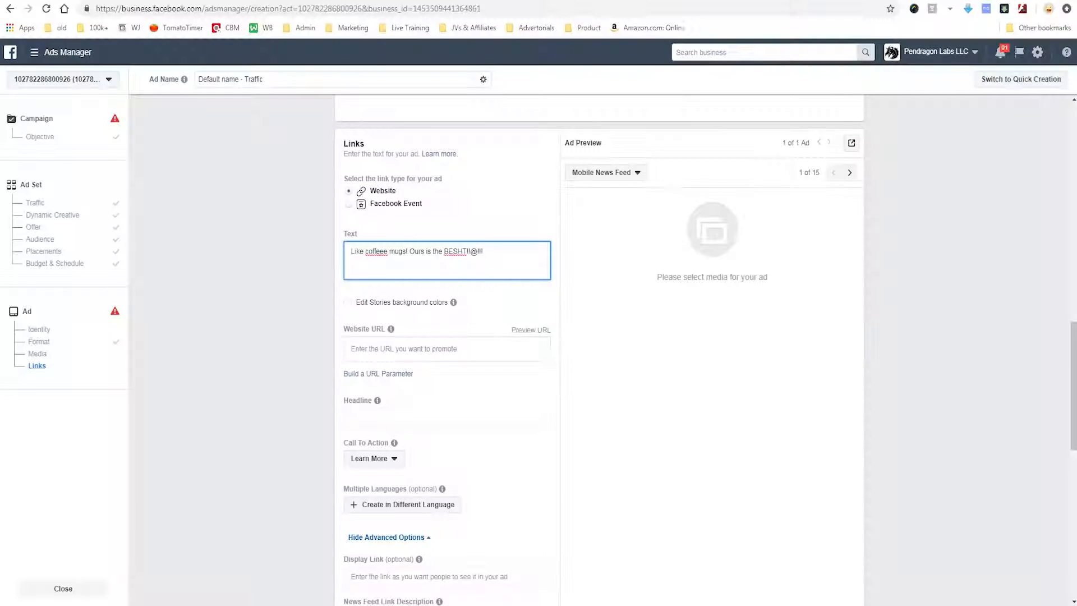
scroll(539, 348, down, 3)
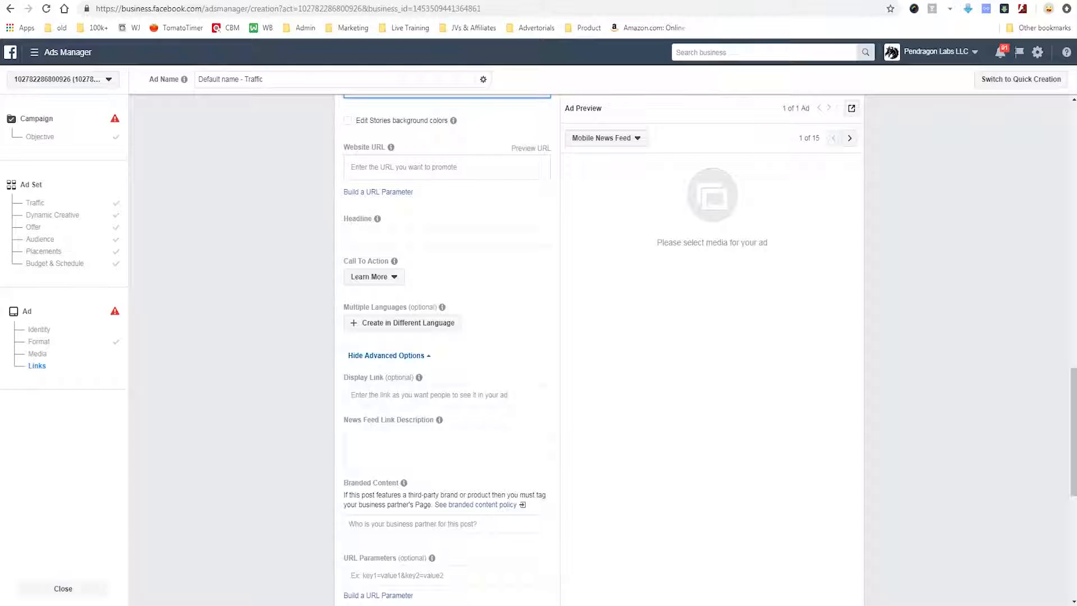